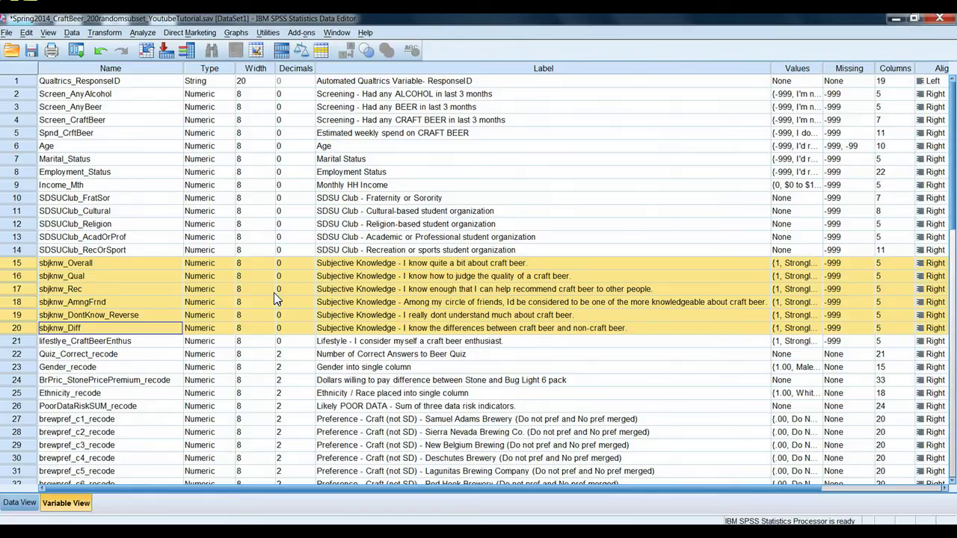
Read through the labels of the six Subjective Knowledge variables, from sbjknw_Overall to sbjknw_Diff.
right_click(376, 277)
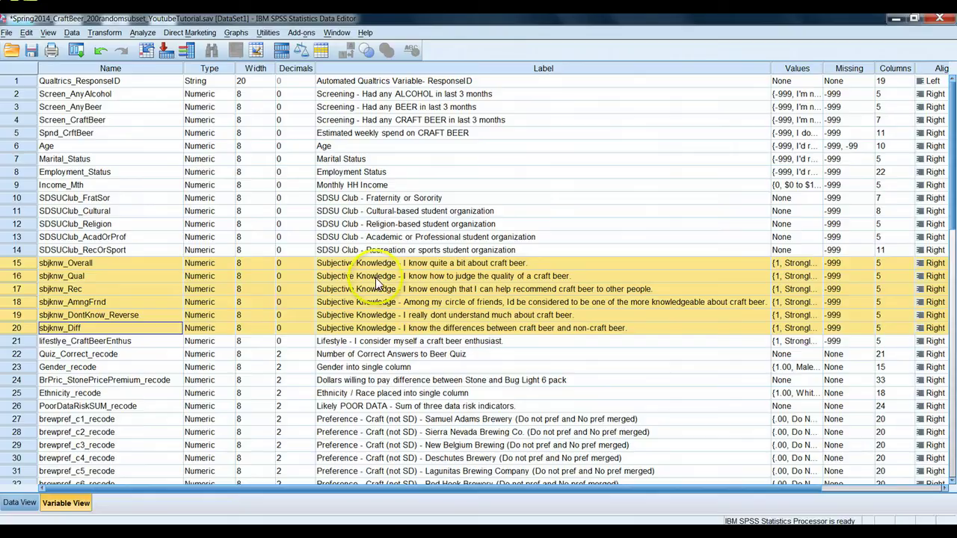
click(458, 264)
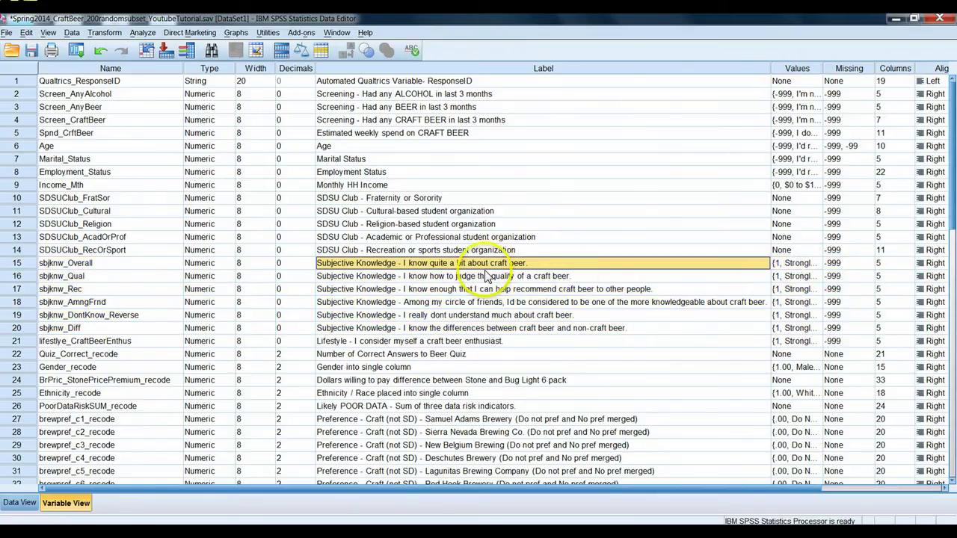
click(508, 277)
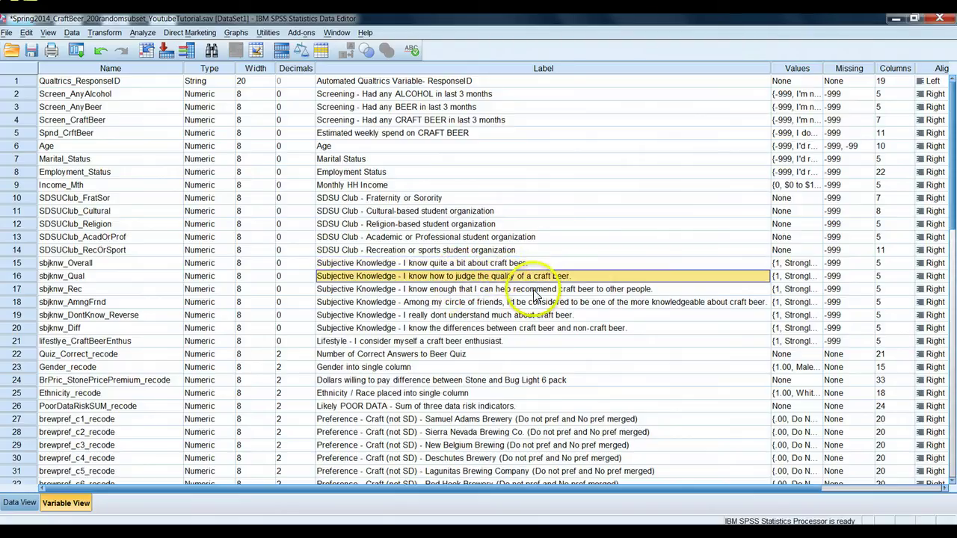
click(628, 292)
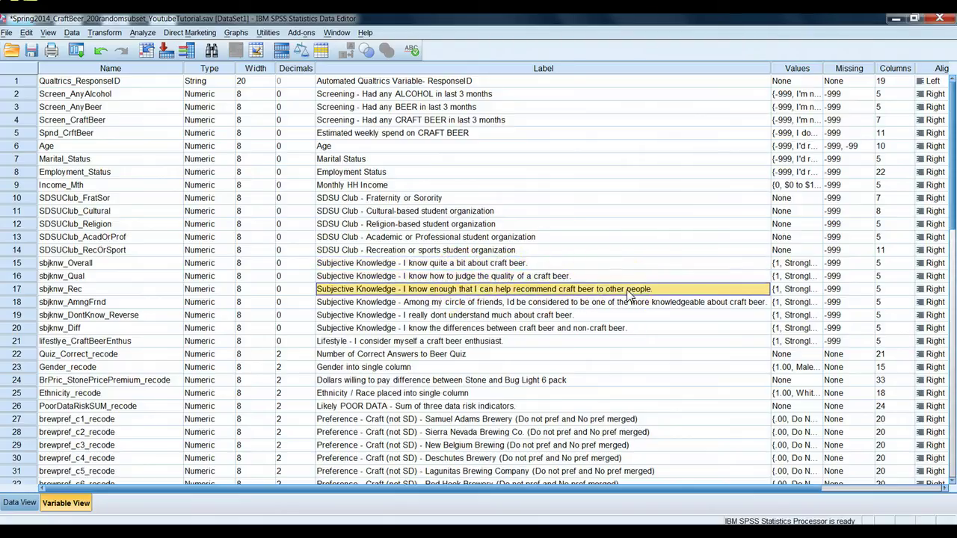
click(422, 302)
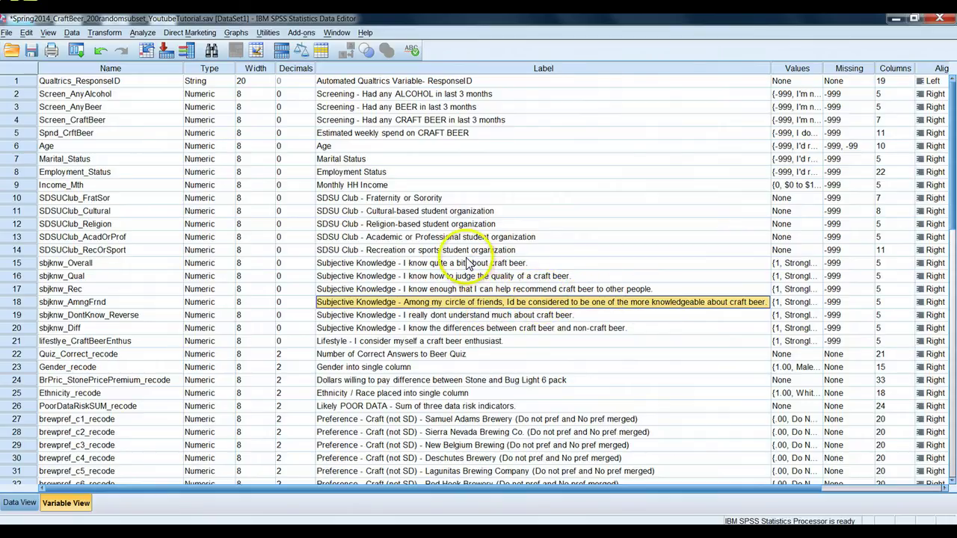
click(458, 265)
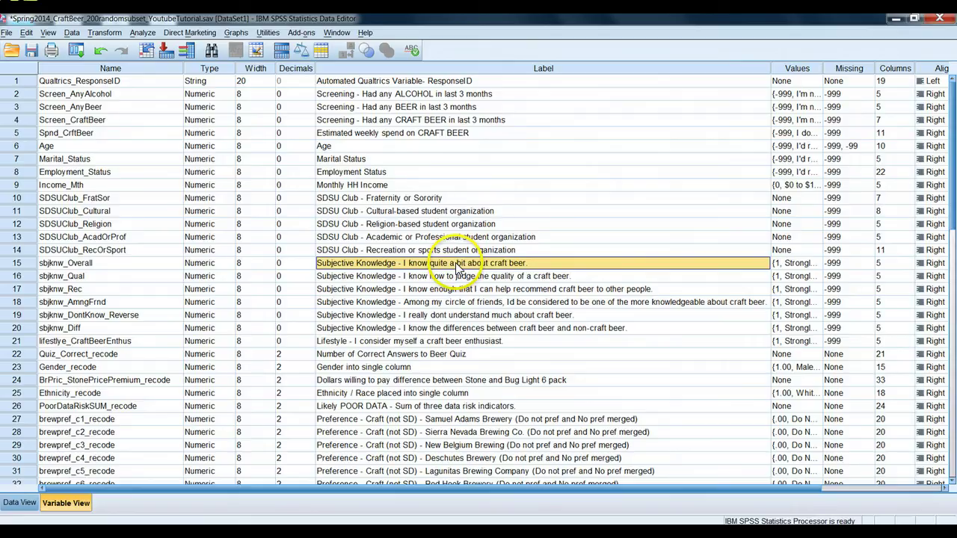
click(456, 316)
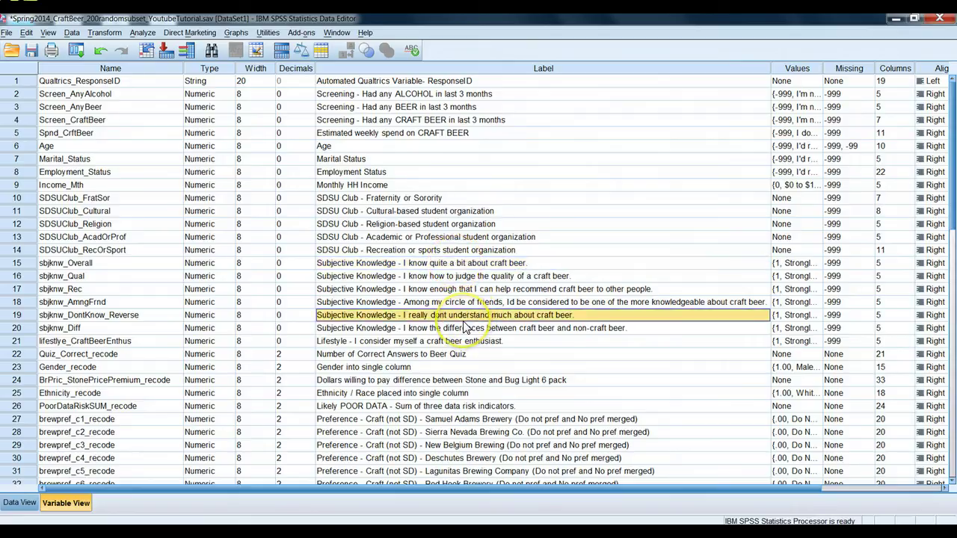
click(459, 329)
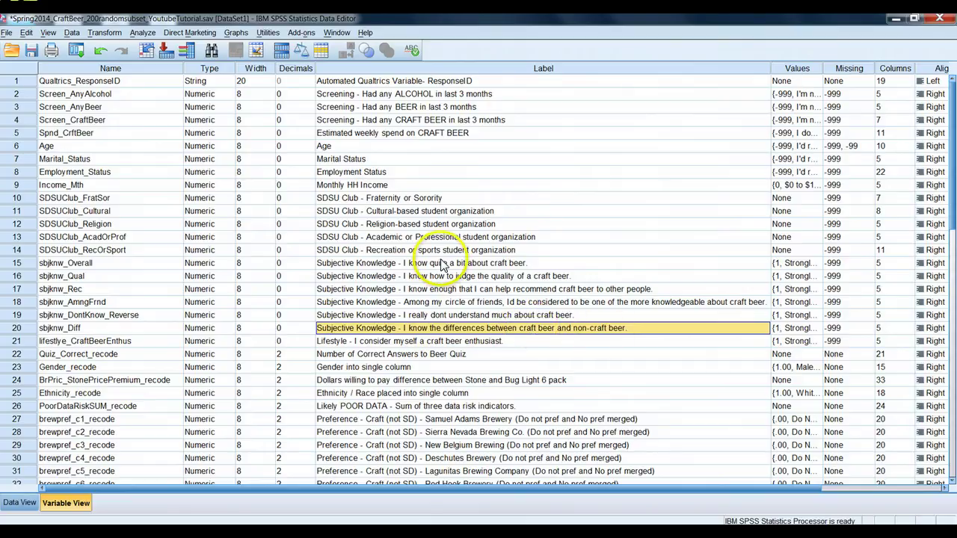
Compare the labels of the personal-knowledge items sbjknw_Overall, sbjknw_Qual, sbjknw_DontKnow_Reverse and sbjknw_Diff.
click(443, 264)
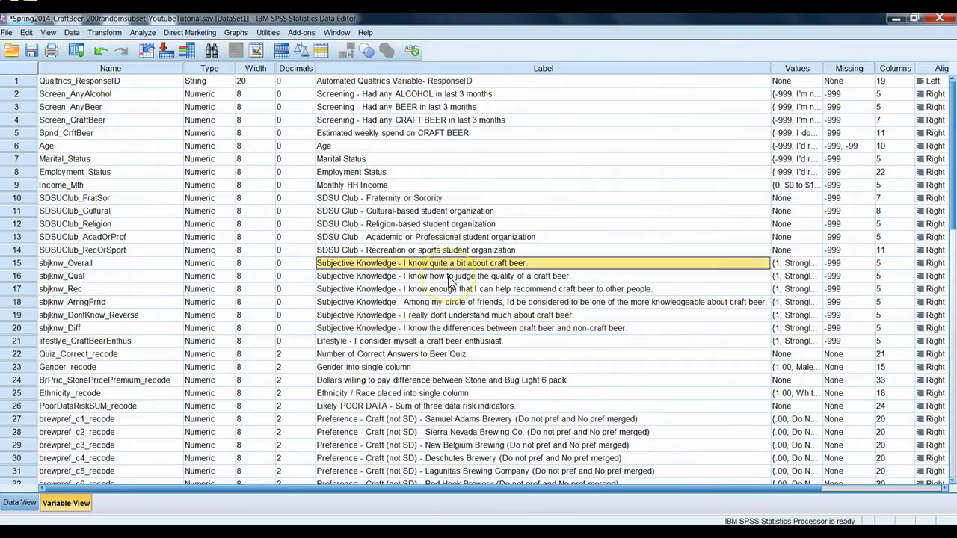
click(448, 275)
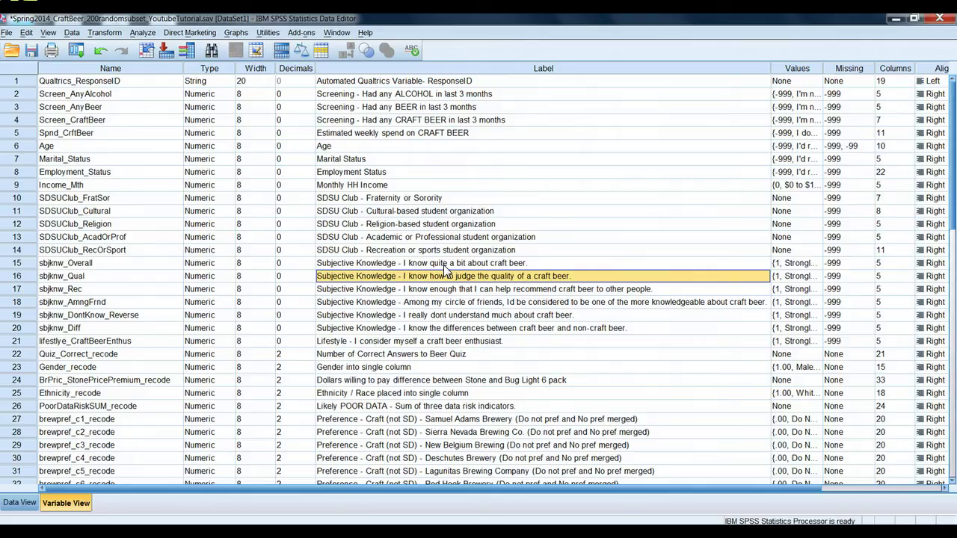
click(442, 315)
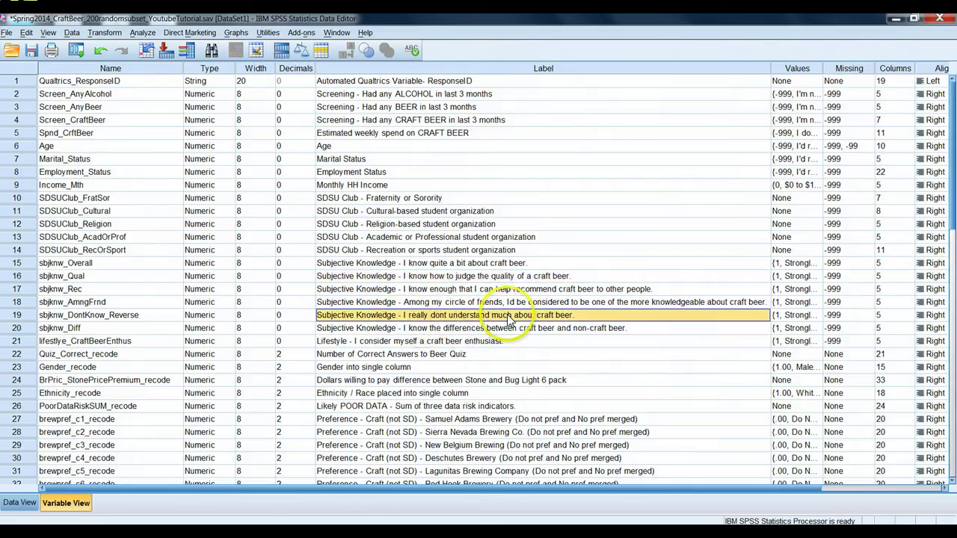
shift+click(495, 327)
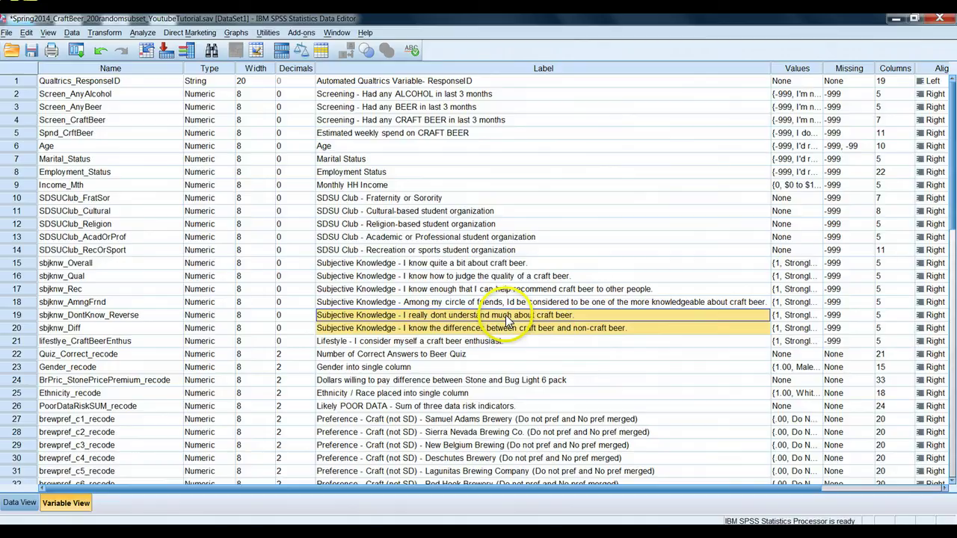
drag(404, 263, 407, 275)
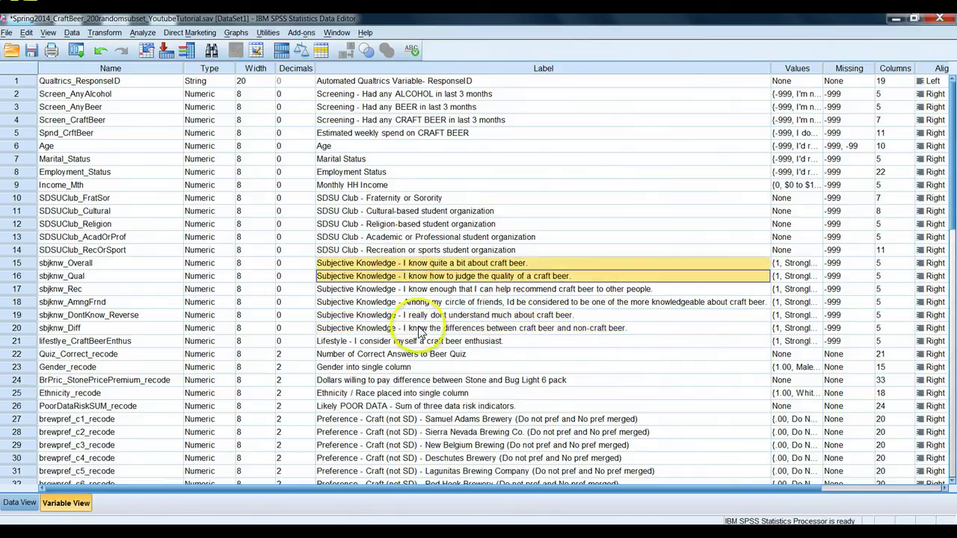
mouse_move(420, 333)
mouse_down()
mouse_move(407, 302)
mouse_move(415, 317)
mouse_up()
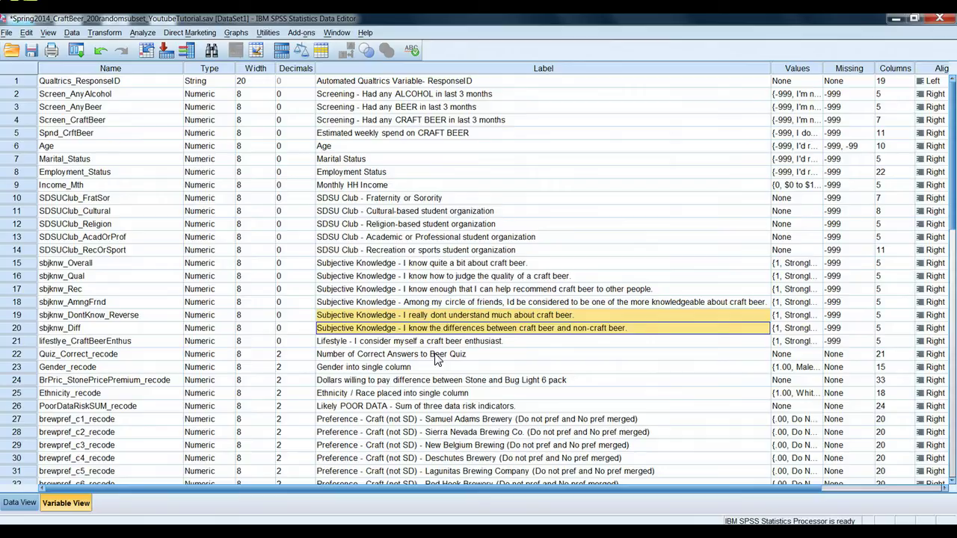
click(471, 265)
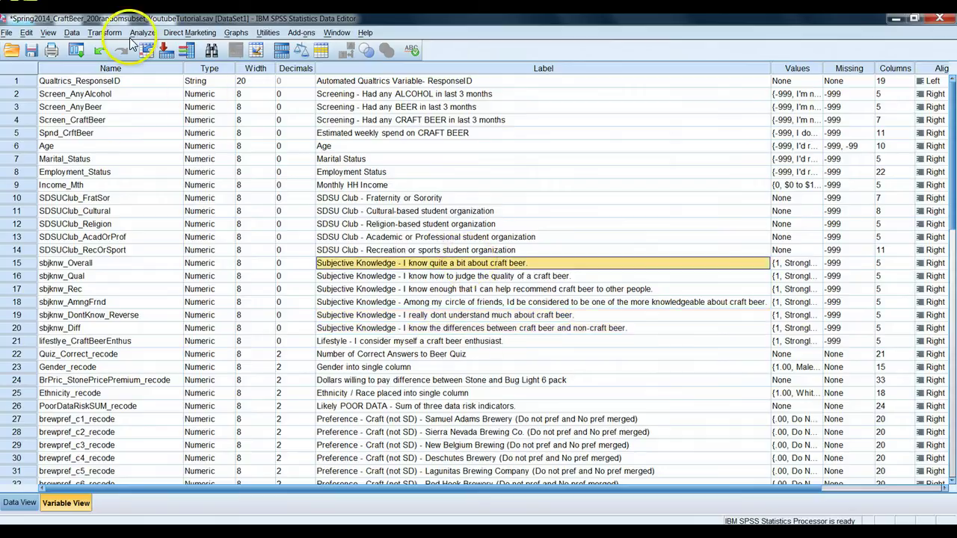
Start a cleared Compute Variable definition with SubKnow_PersCraftB as the target variable.
click(104, 33)
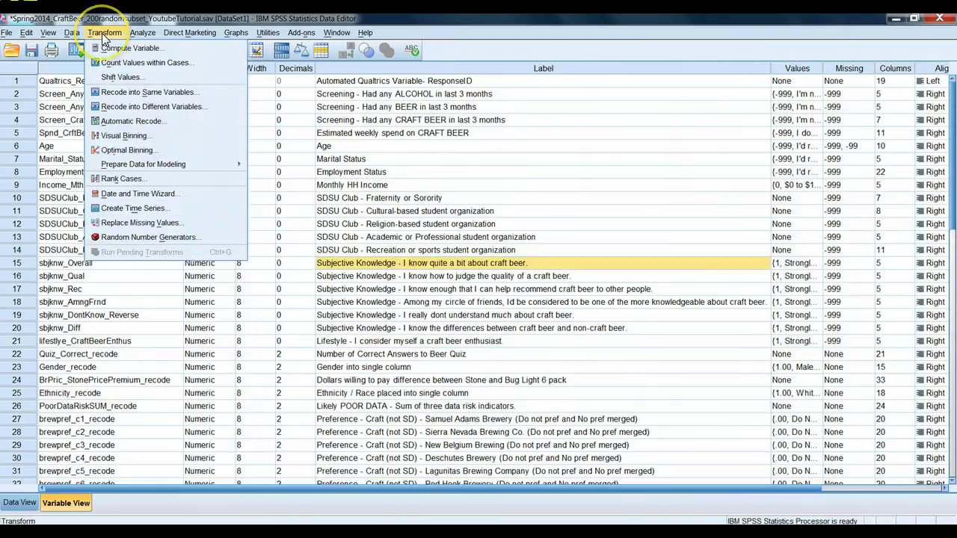
click(138, 53)
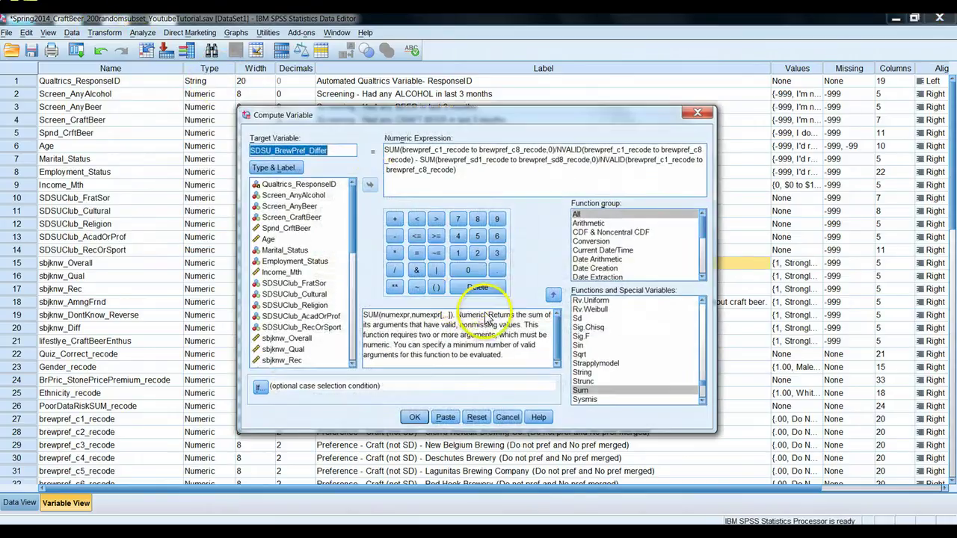
click(478, 420)
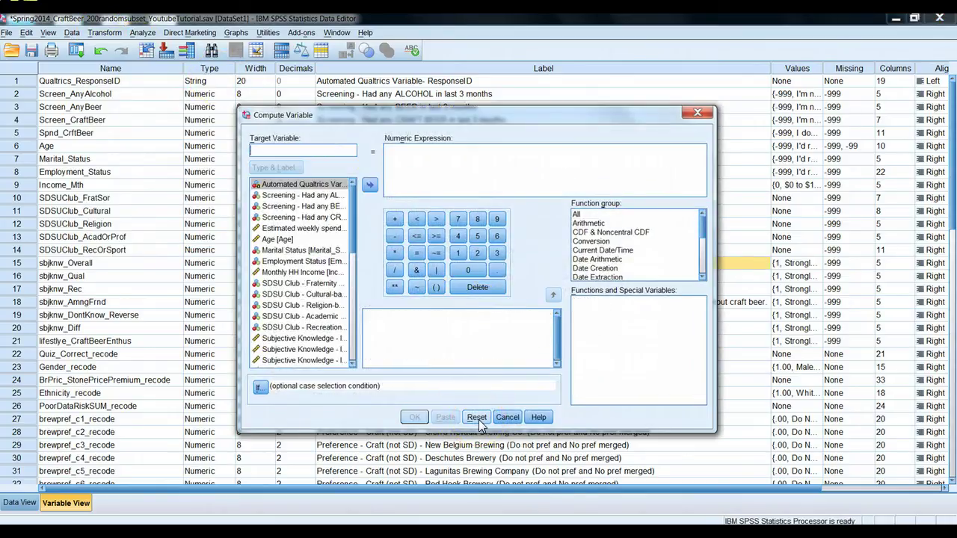
click(479, 421)
click(273, 148)
text(S)
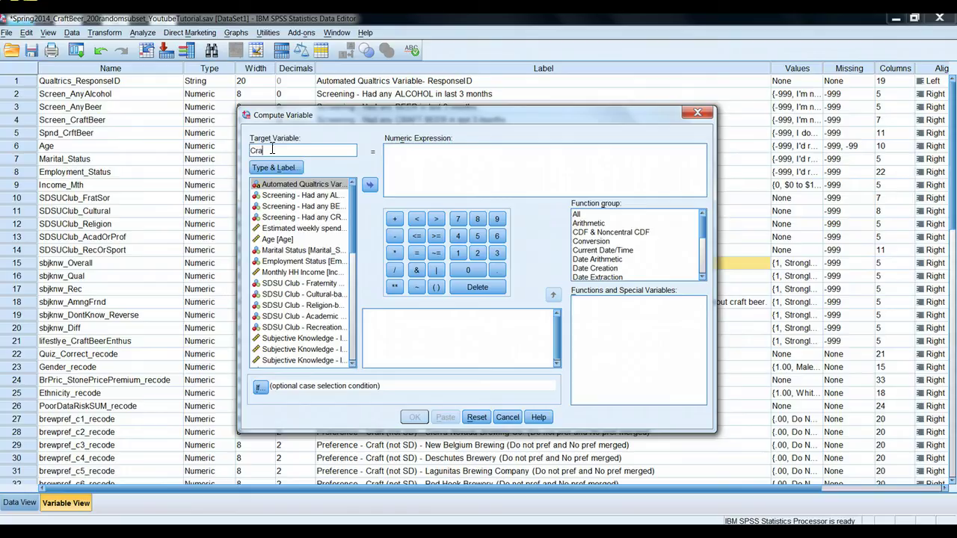
text(ubKnow_PersCraftB)
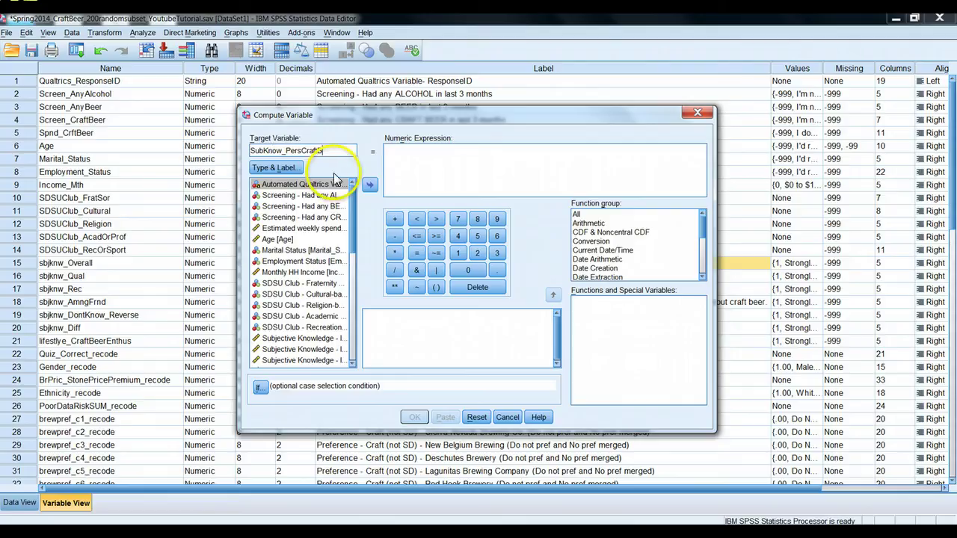
Show the Compute Variable source list by variable names instead of labels.
click(409, 157)
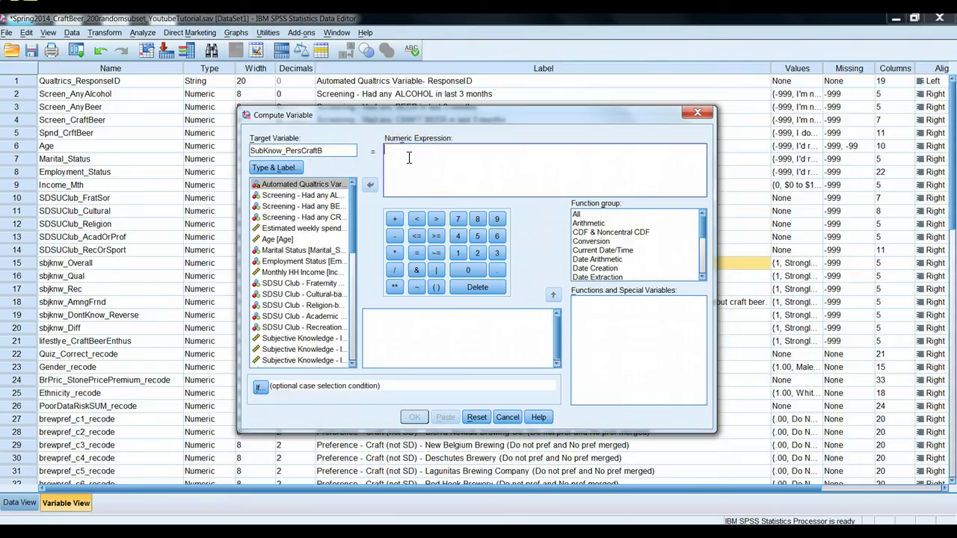
click(446, 116)
right_click(262, 210)
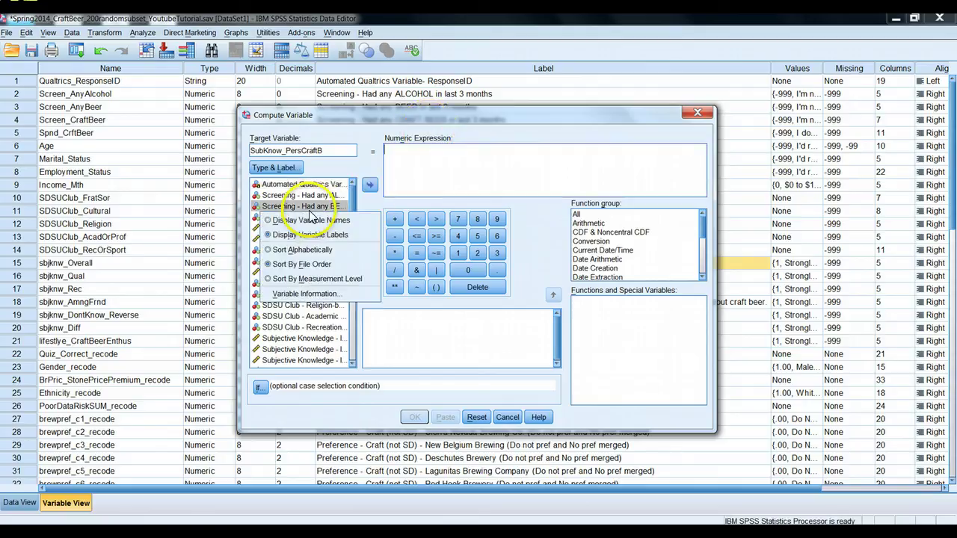
click(311, 221)
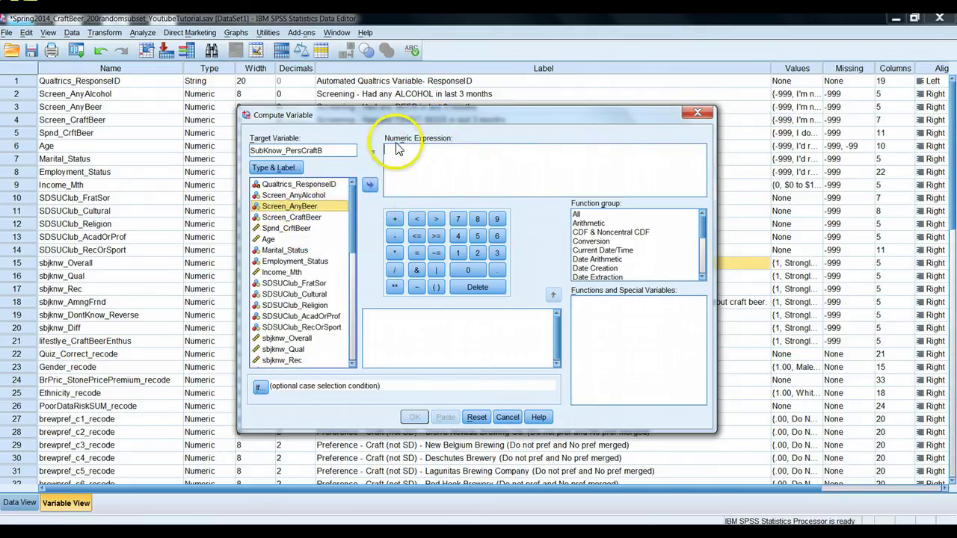
Build the numeric expression as the sum sbjknw_Overall+sbjknw_Qual+sbjknw_Diff.
drag(352, 197, 358, 238)
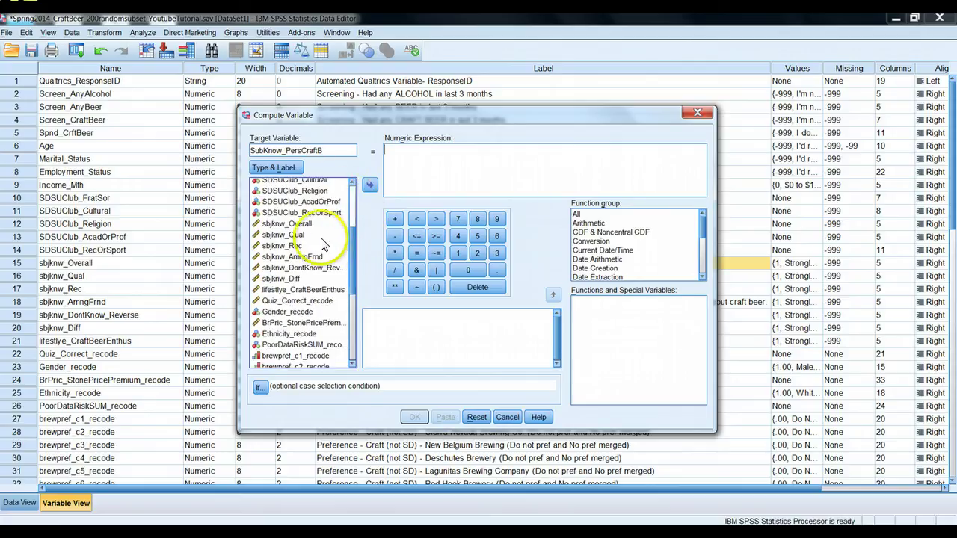
click(279, 227)
double_click(279, 227)
text(+)
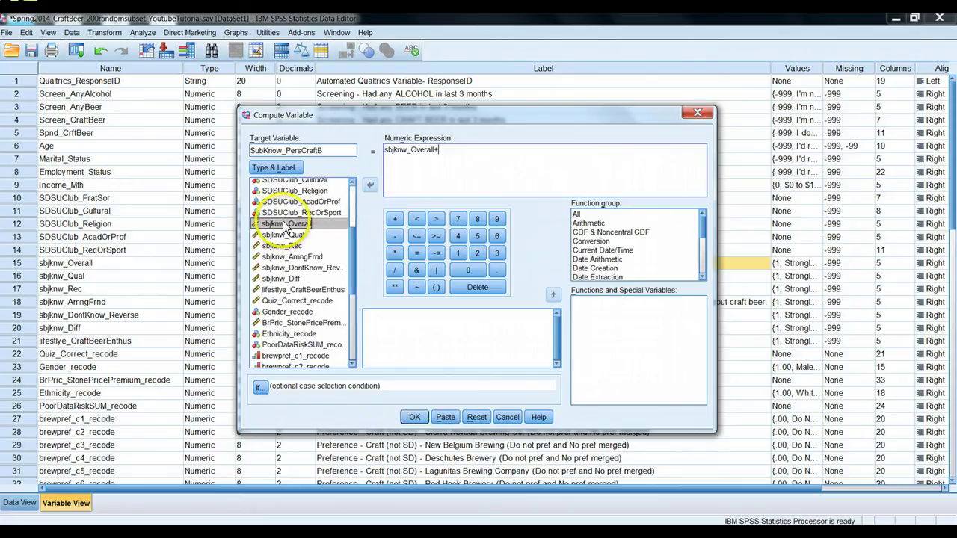
double_click(284, 236)
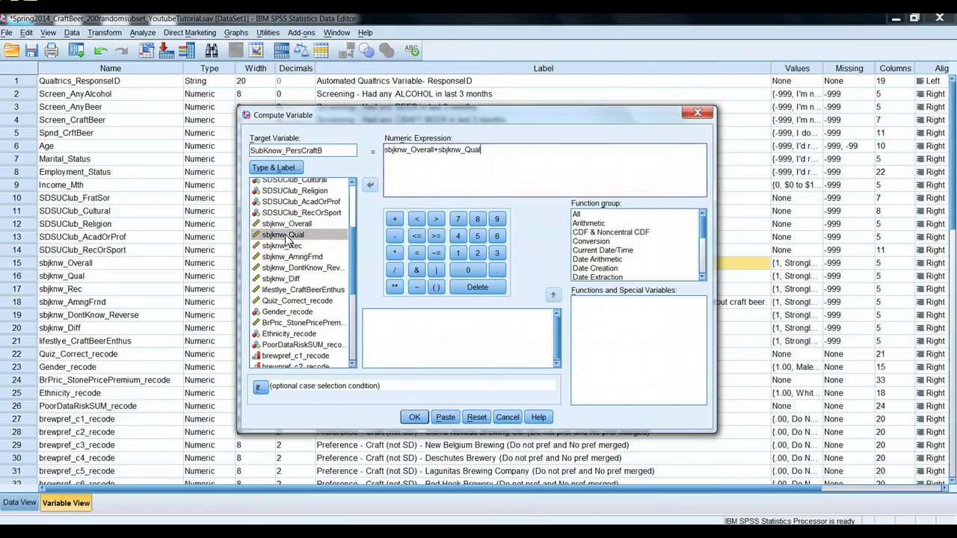
text(+)
double_click(273, 279)
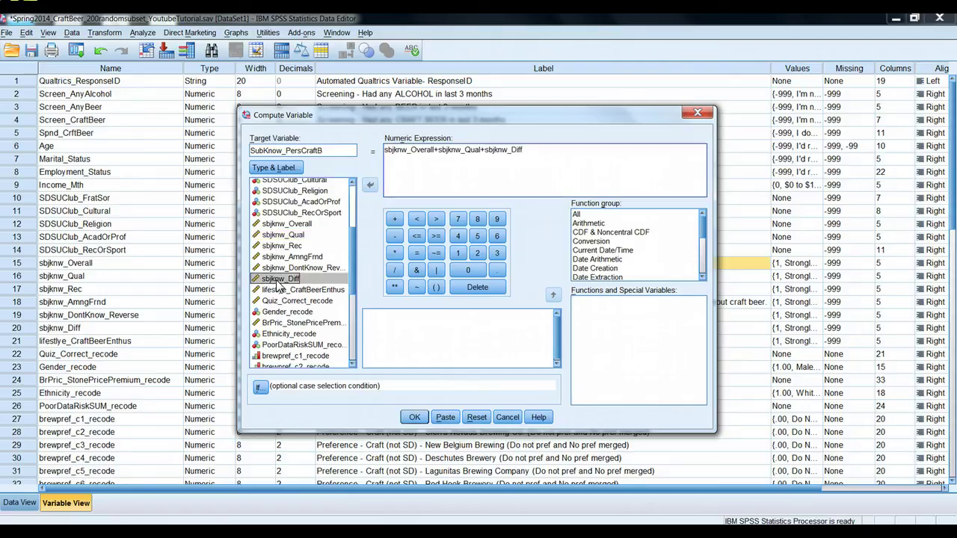
Append the reverse-scored item to the numeric expression as +(6-sbjknw_DontKnow_Reverse).
text(=()
text(+()
text(6-)
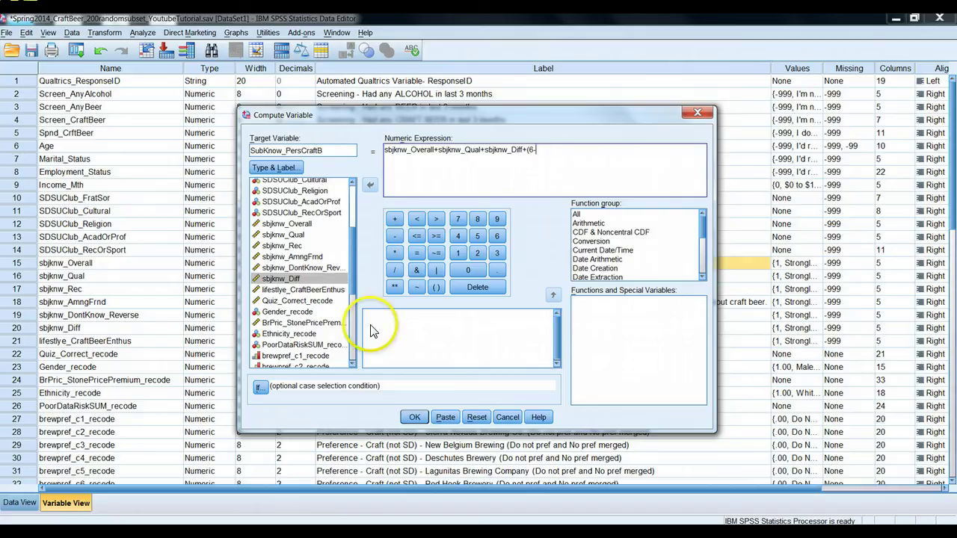
double_click(303, 269)
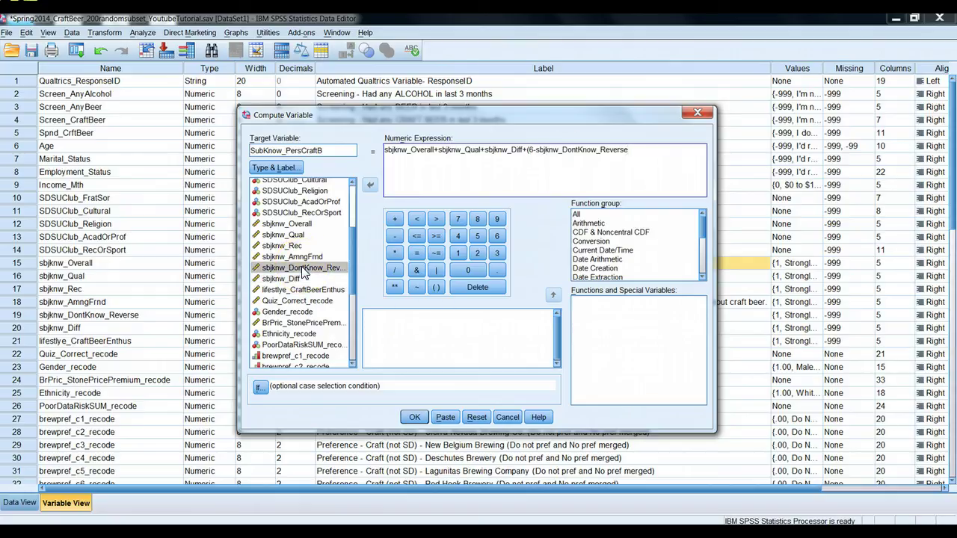
text())
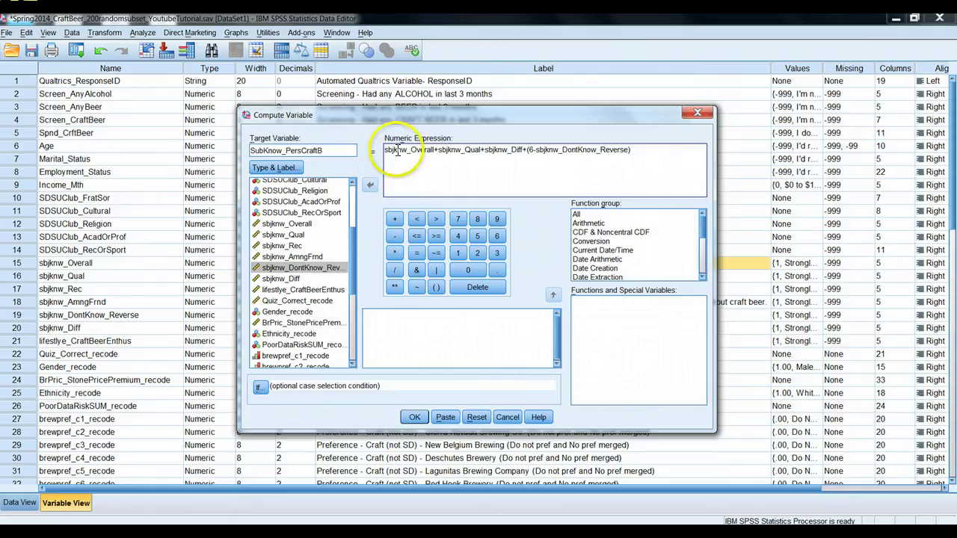
Enclose the whole sum in parentheses and divide it by 4 to average the four items.
click(641, 153)
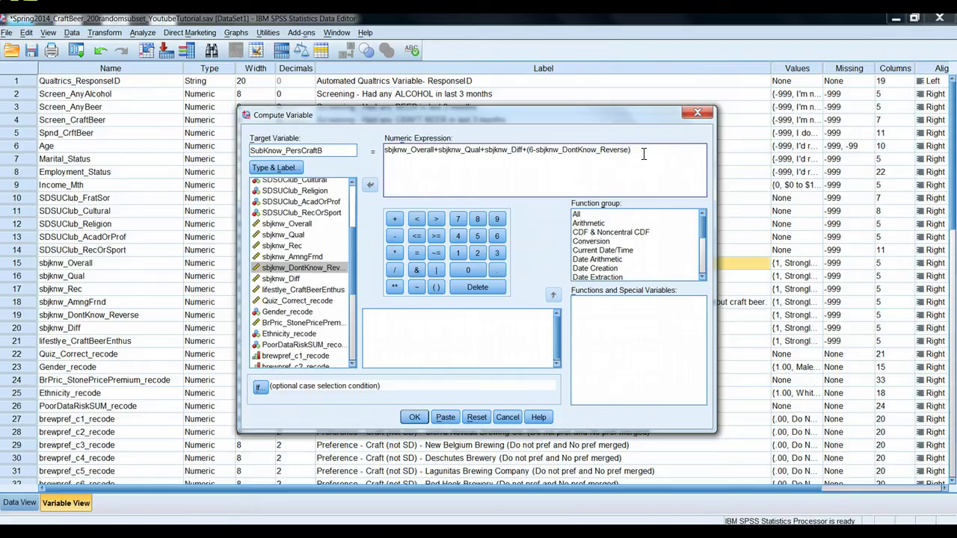
click(385, 150)
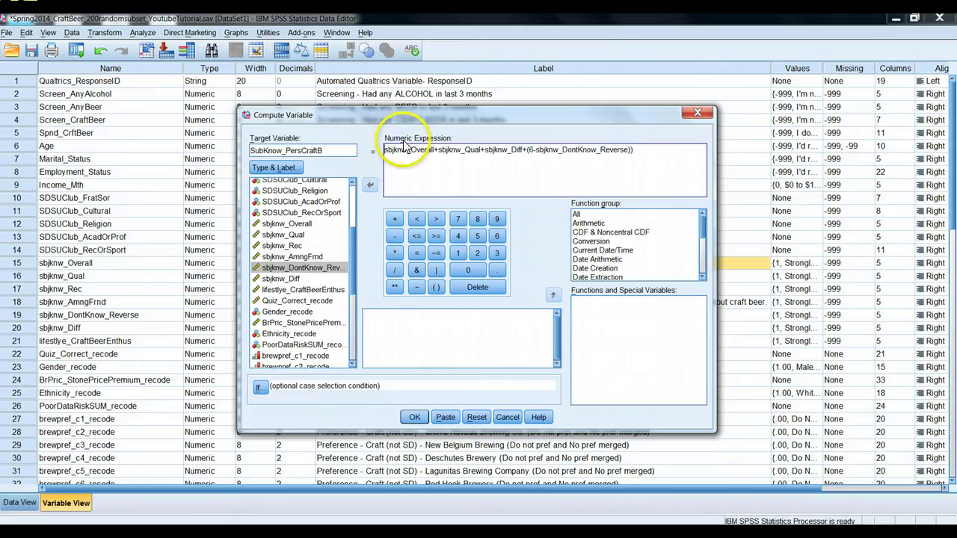
text(()
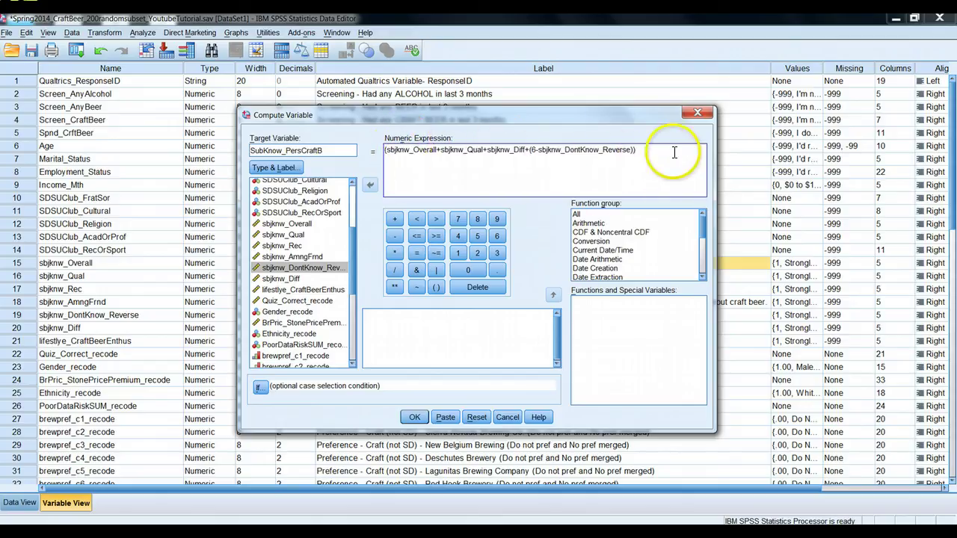
text(/4)
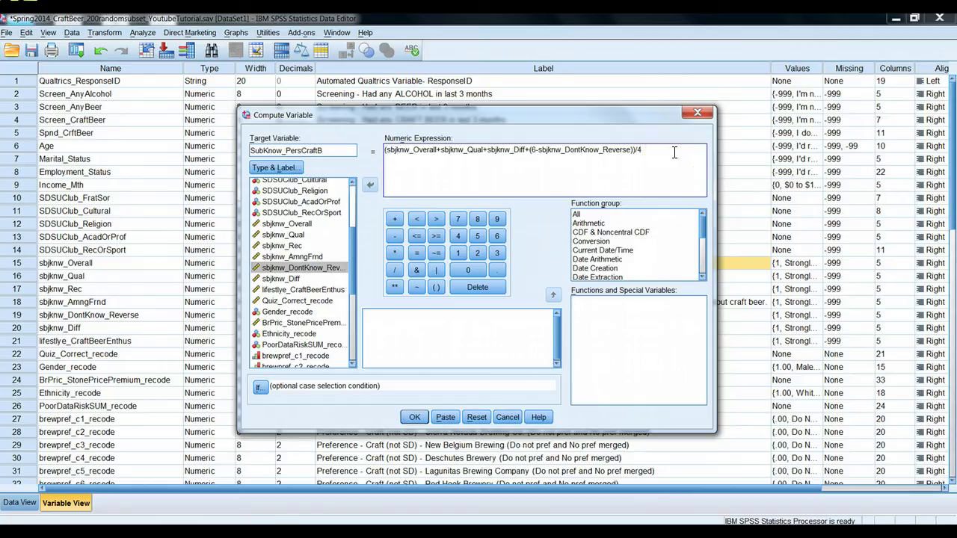
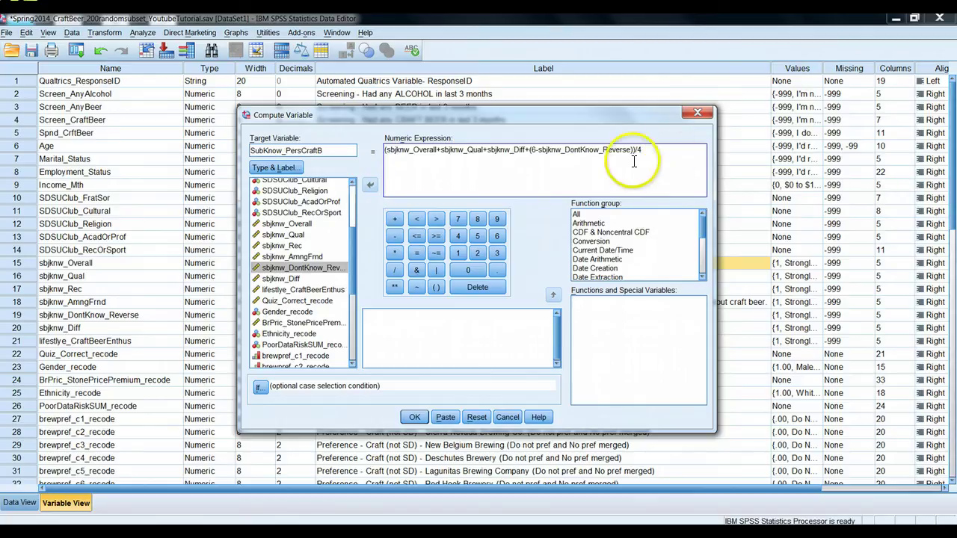
click(386, 151)
drag(387, 150, 464, 149)
click(467, 149)
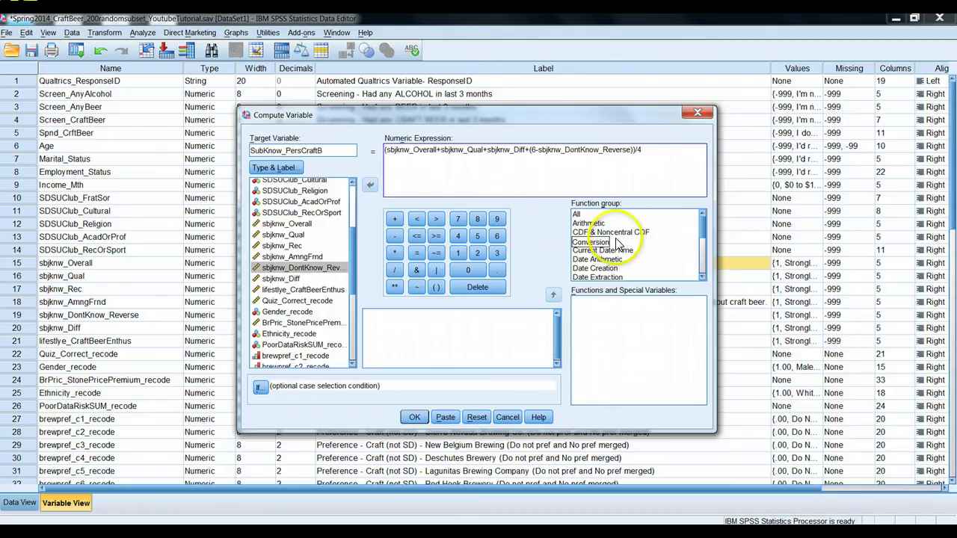
click(642, 153)
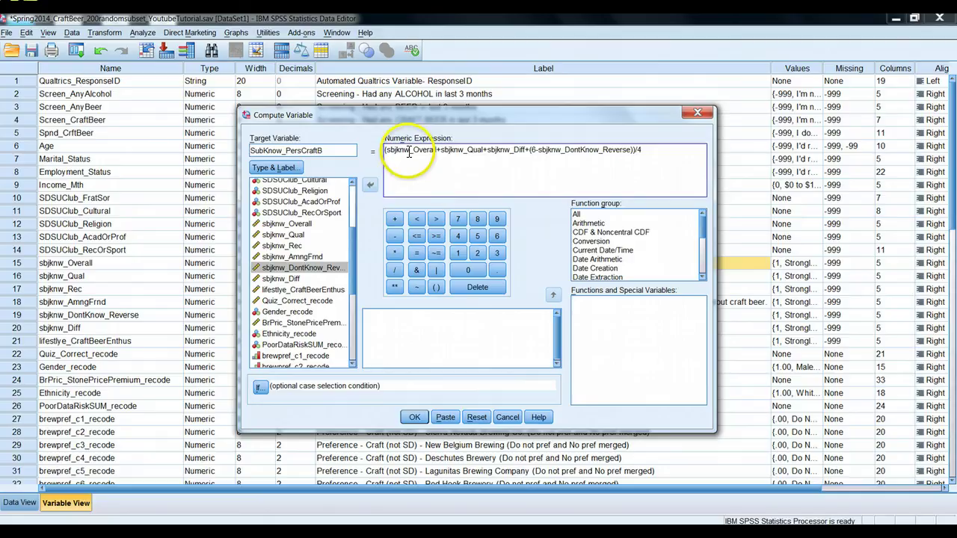
drag(384, 150, 651, 153)
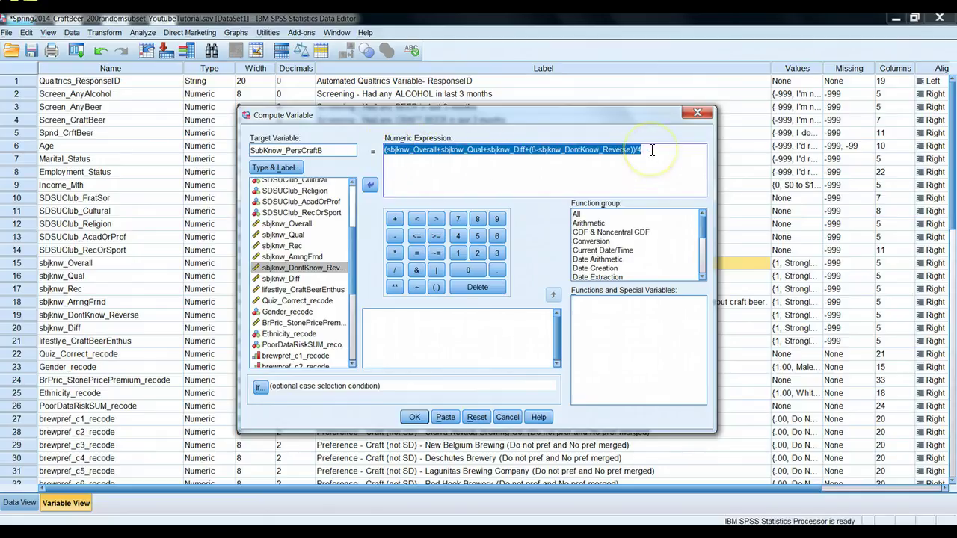
click(652, 150)
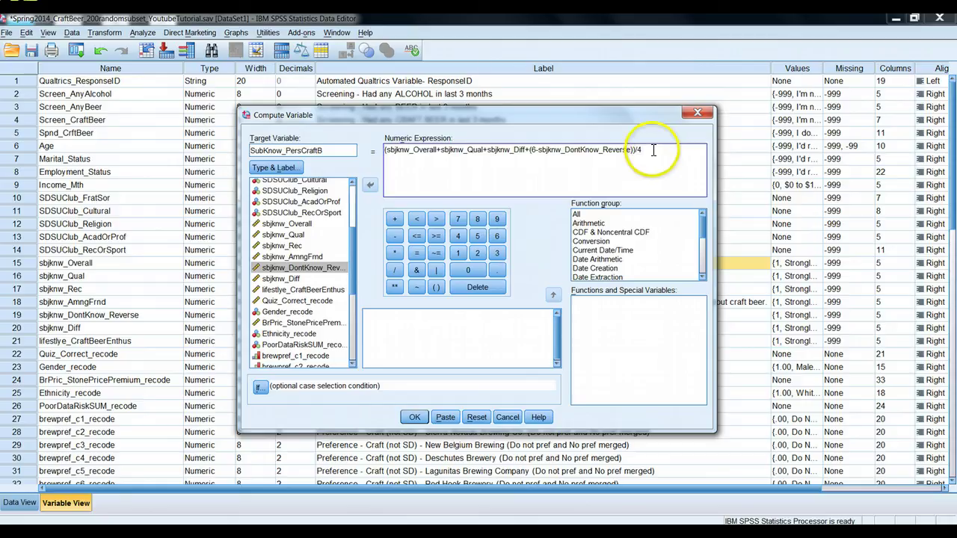
Clear the numeric expression and insert the Mean function from the All function group in its place.
drag(383, 149, 454, 175)
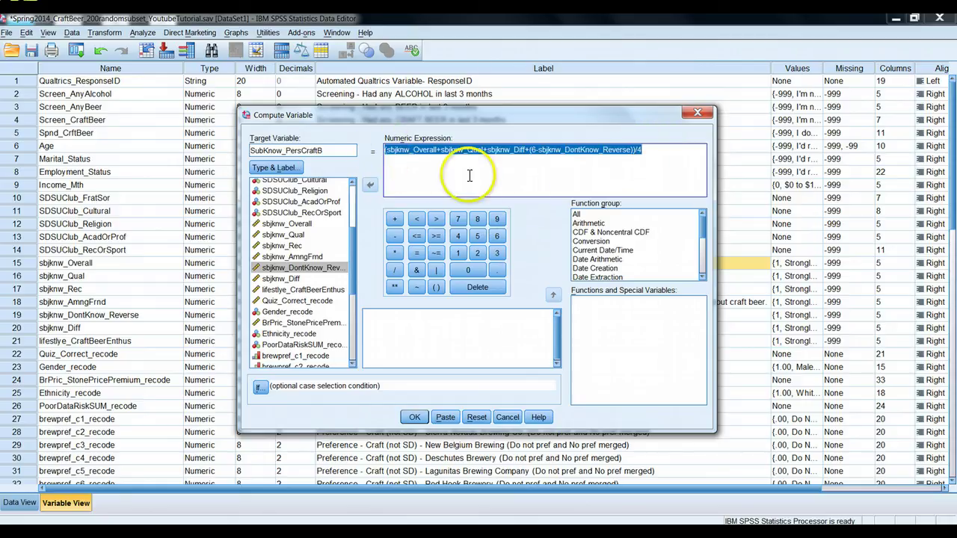
key(Delete)
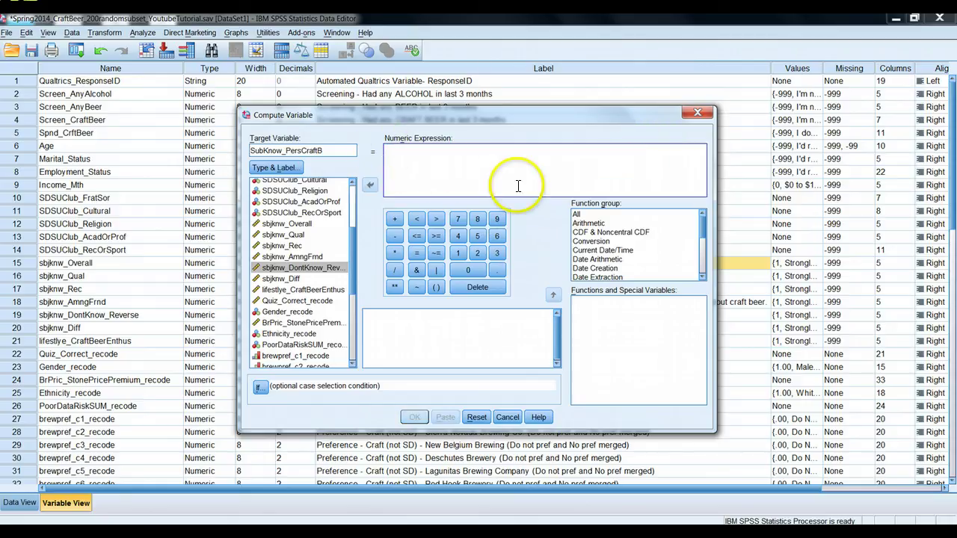
click(576, 215)
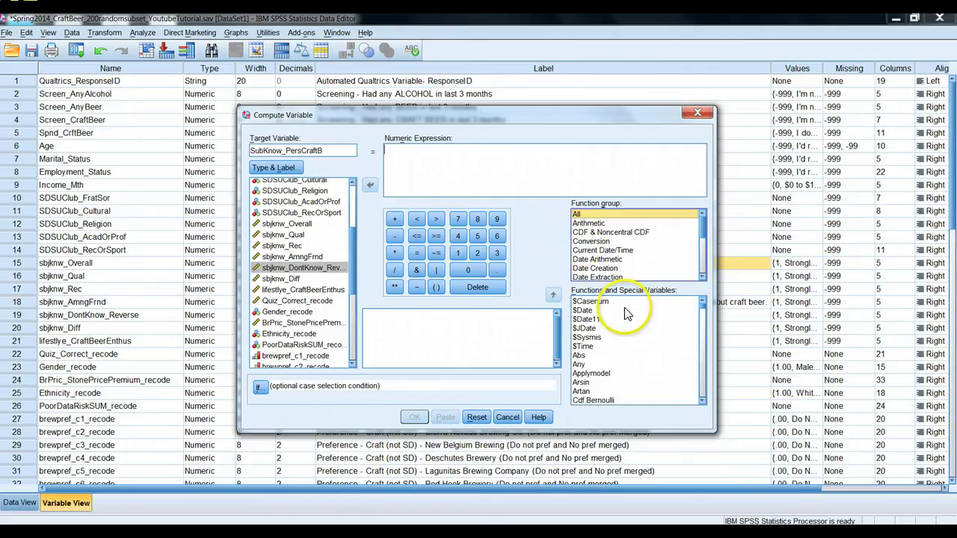
click(608, 302)
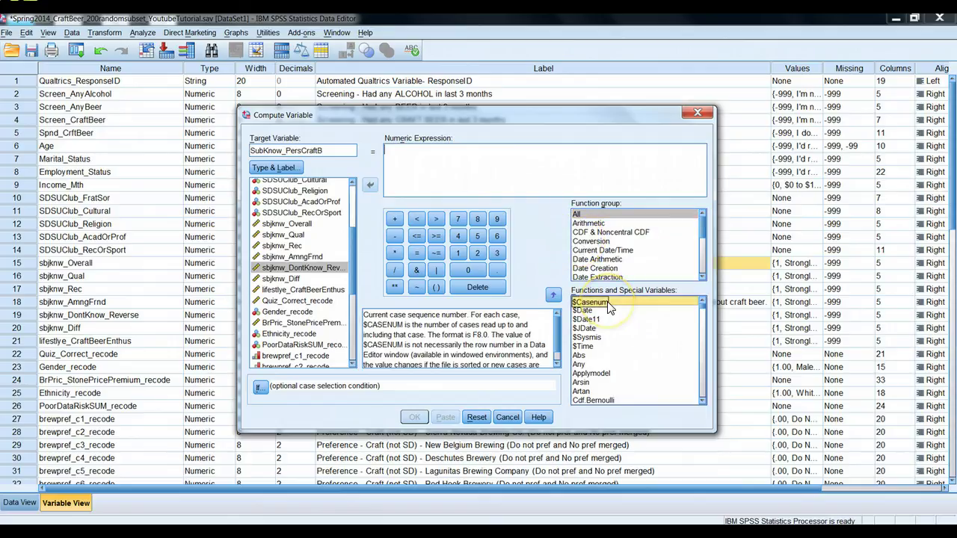
click(624, 354)
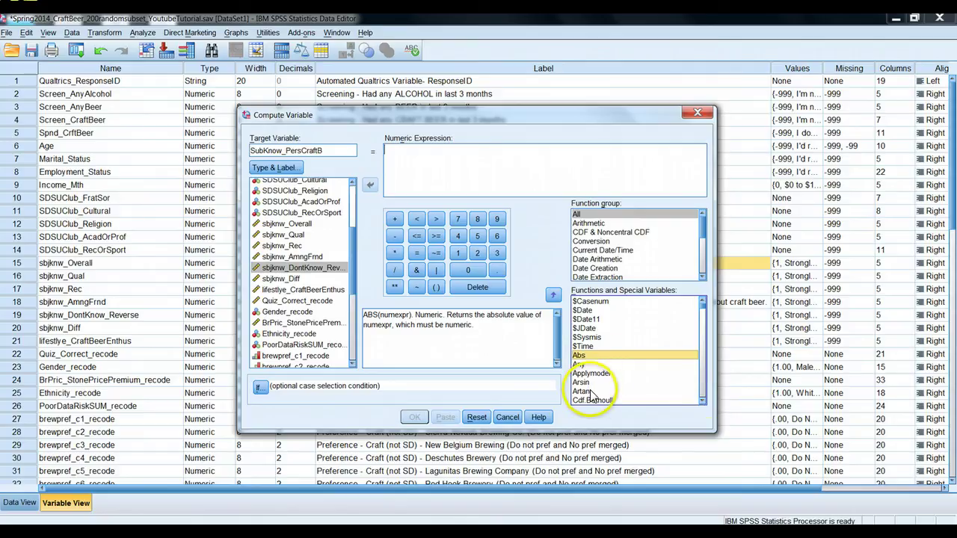
key(m)
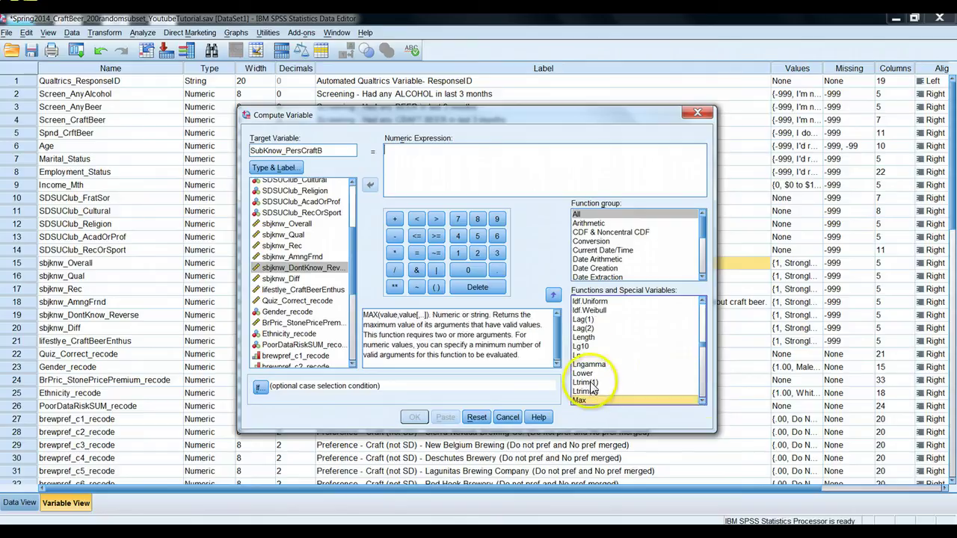
scroll(703, 404, down, 2)
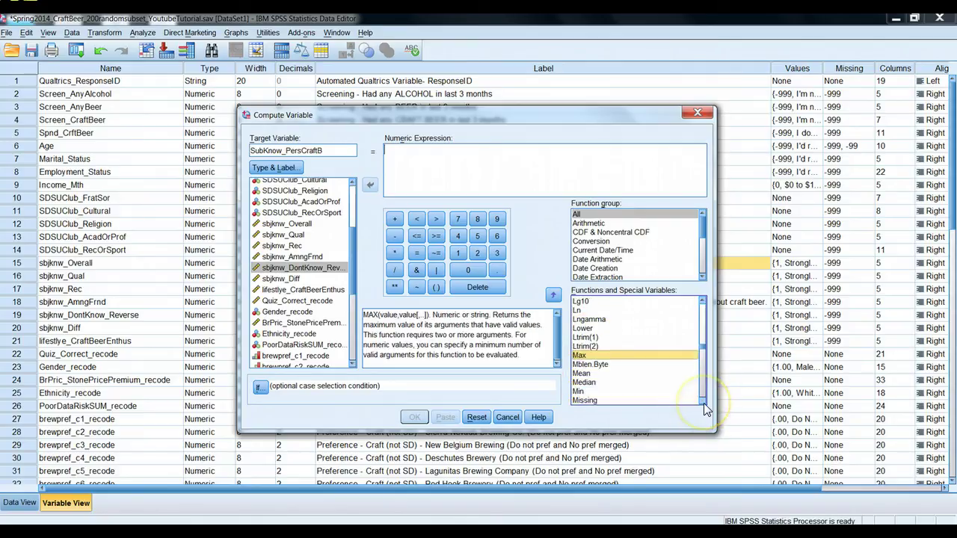
click(582, 373)
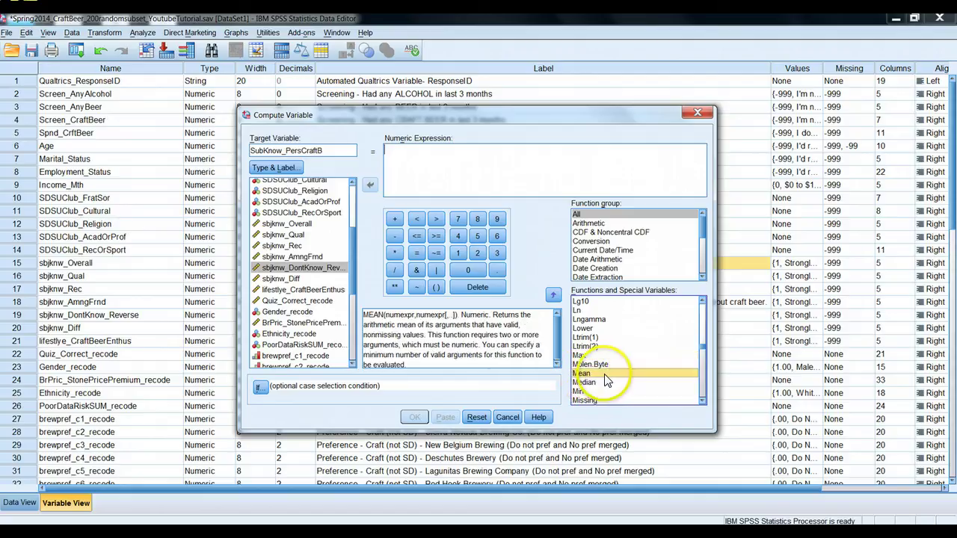
double_click(606, 375)
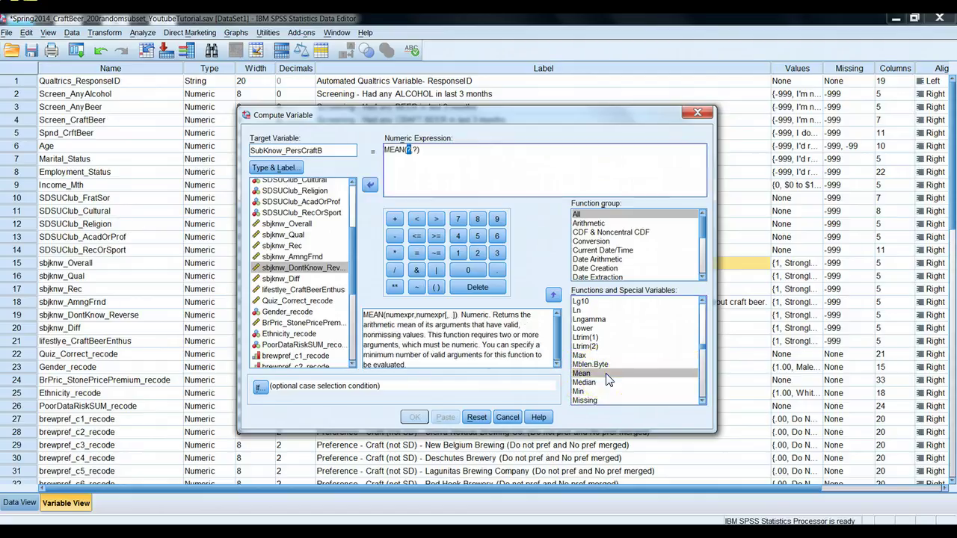
Replace the placeholder arguments of MEAN with sbjknw_Overall, sbjknw_Qual and sbjknw_Diff, separated by commas.
click(416, 154)
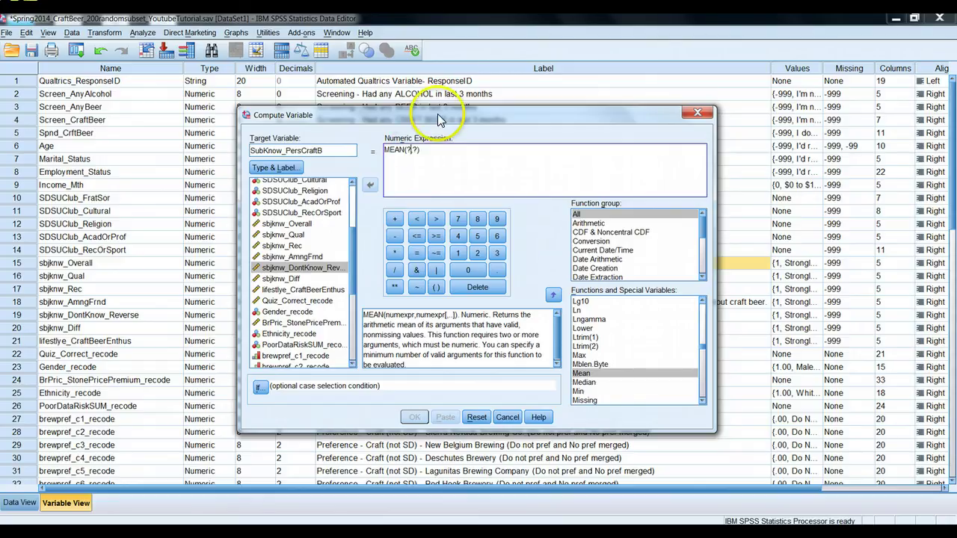
key(Delete)
key(Delete)
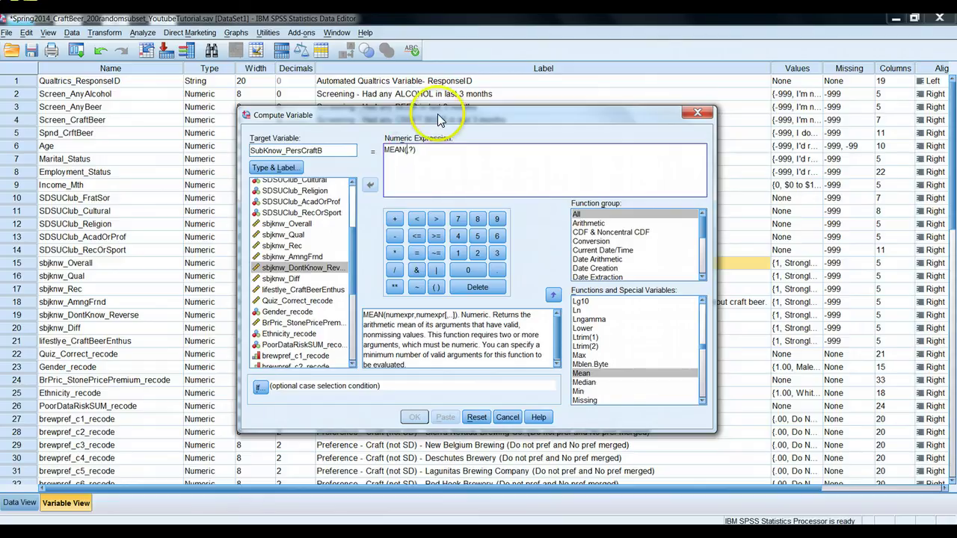
click(283, 224)
double_click(283, 224)
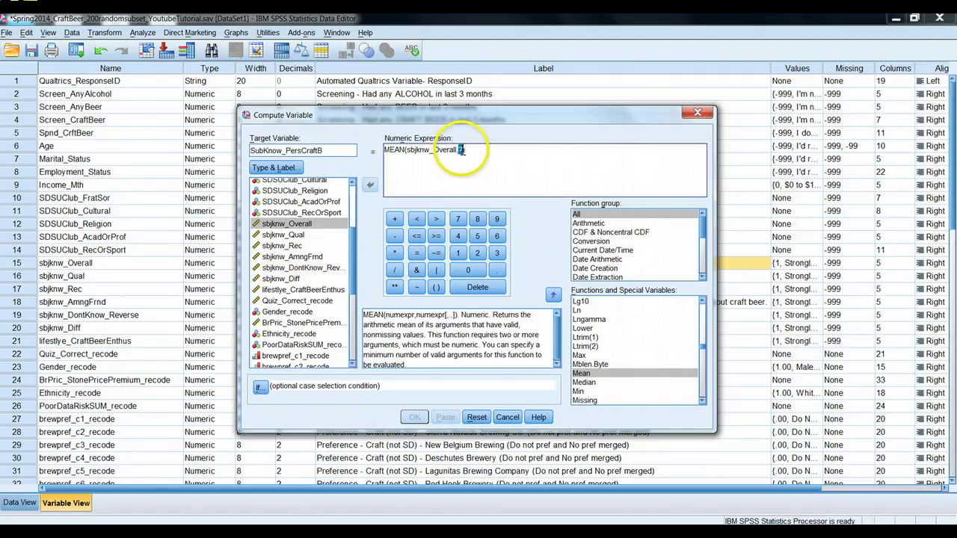
double_click(284, 235)
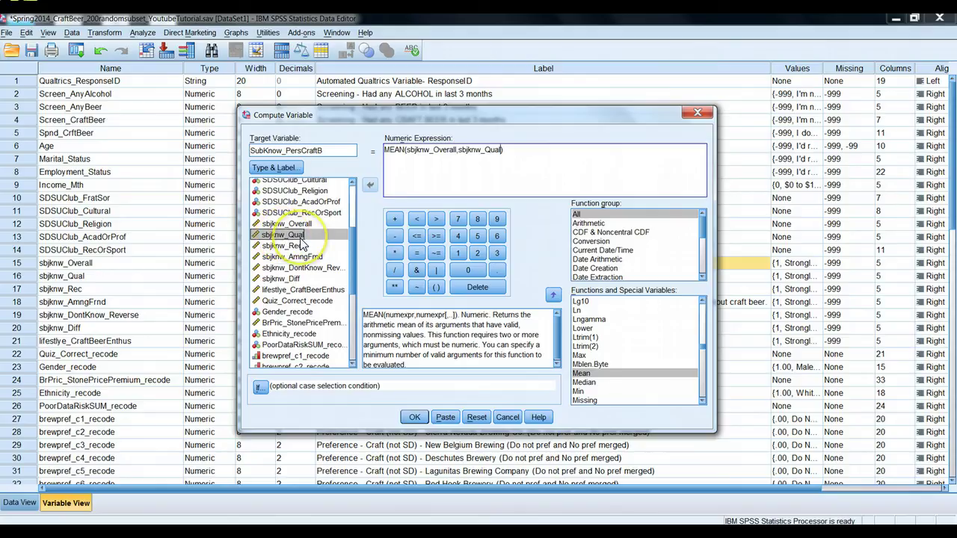
double_click(284, 279)
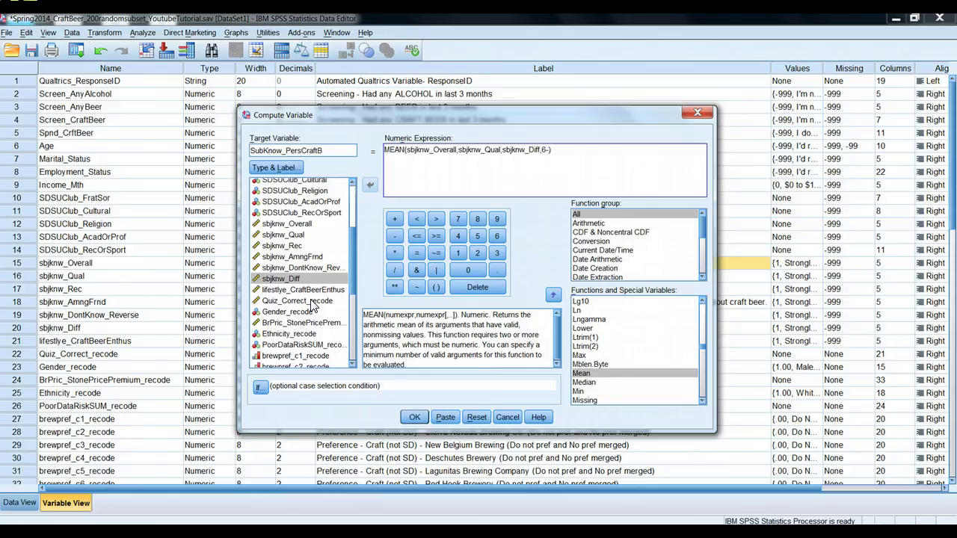
Complete the MEAN expression with the reverse-scored argument 6-sbjknw_DontKnow_Reverse and run the computation.
double_click(298, 269)
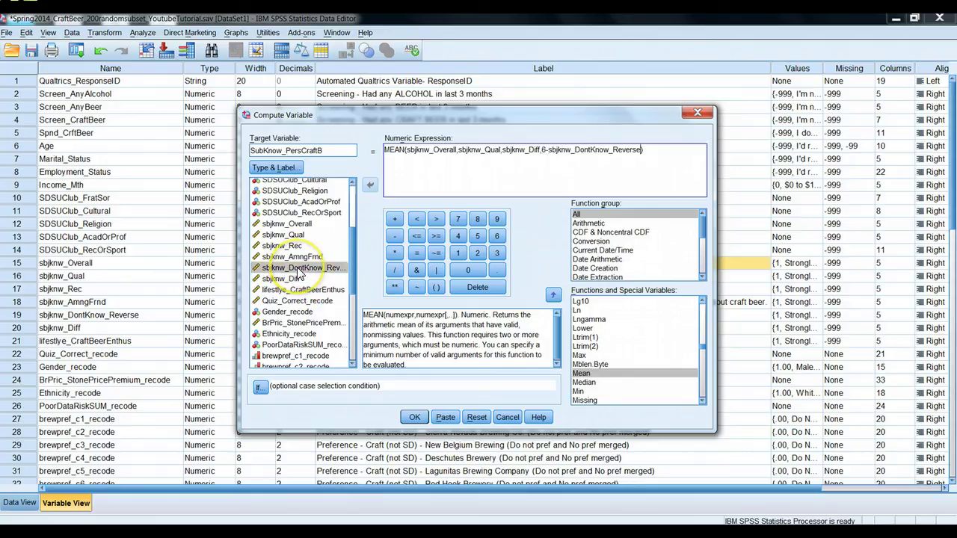
drag(540, 150, 611, 159)
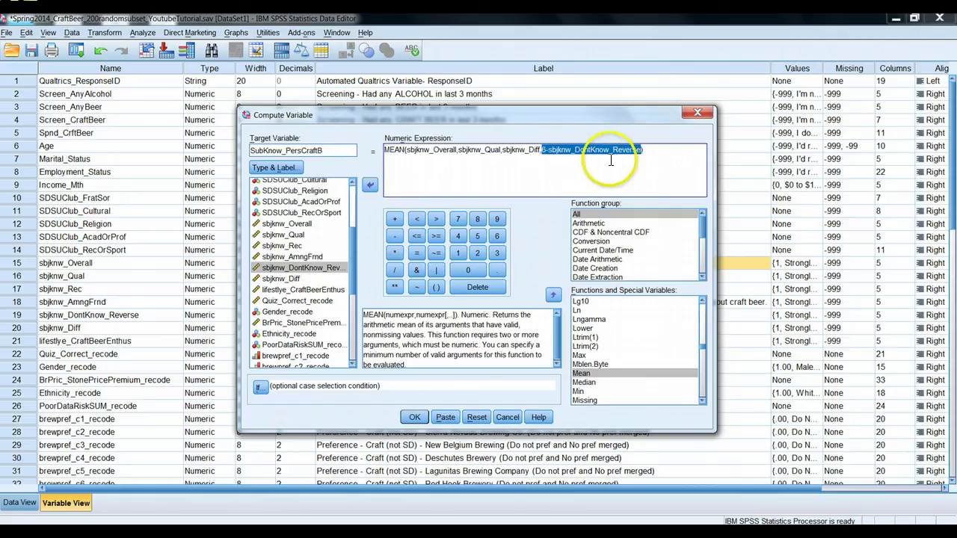
click(573, 151)
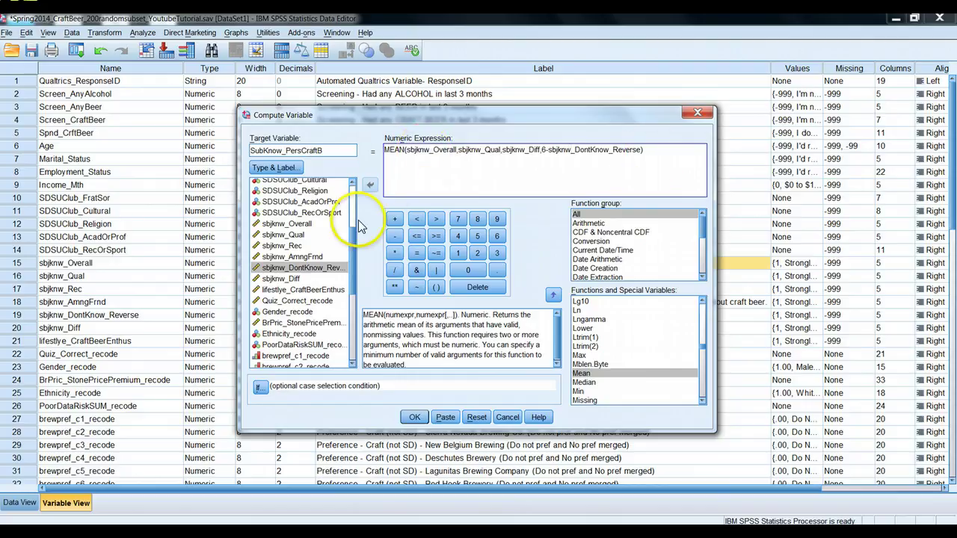
click(413, 419)
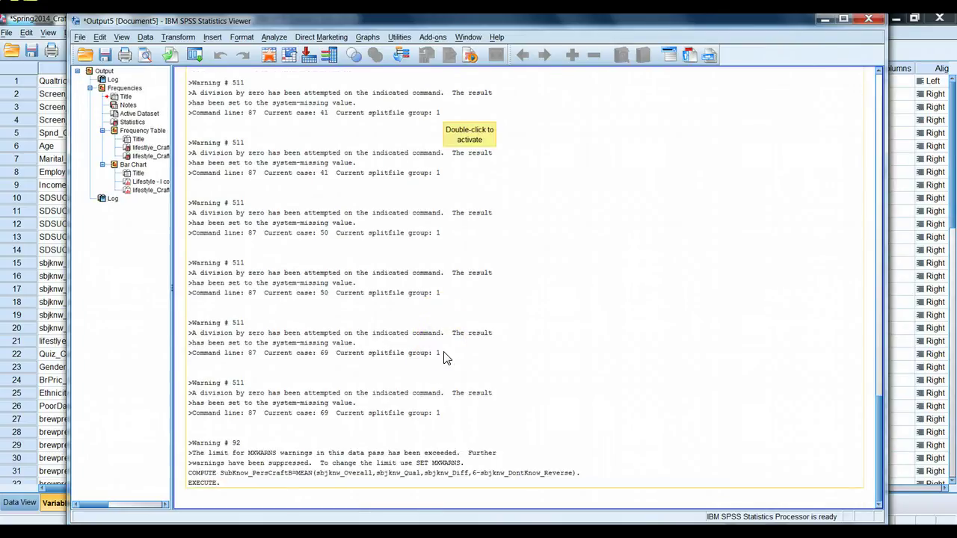
Minimize the output window and examine the case values of the new SubKnow_PersCraftB variable in the data sheet.
click(822, 18)
click(26, 506)
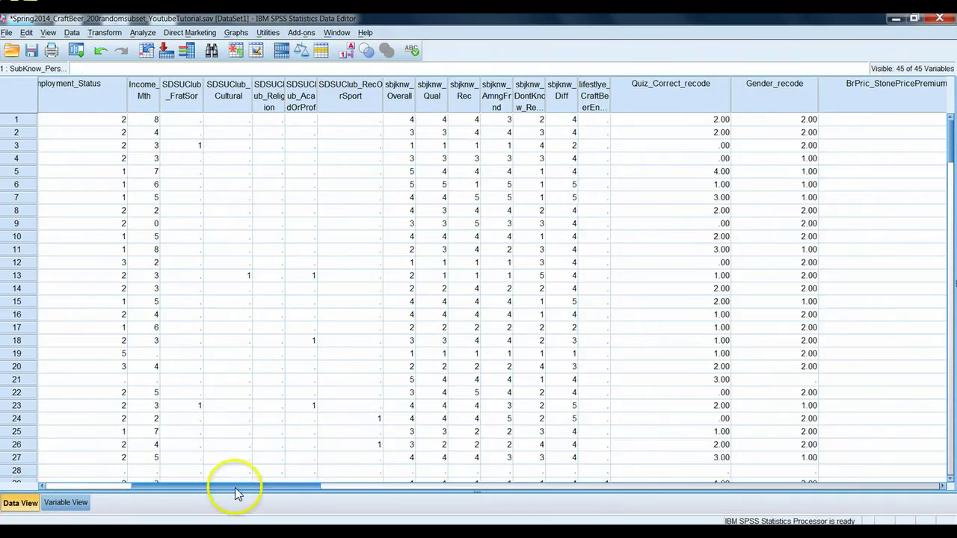
drag(252, 485, 845, 486)
scroll(736, 327, down, 3)
scroll(737, 327, down, 20)
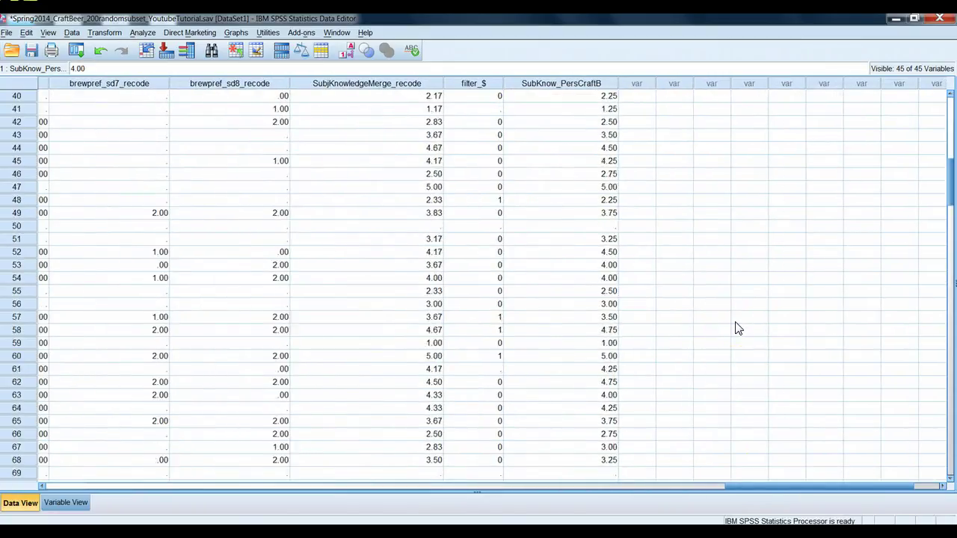
drag(953, 252, 951, 110)
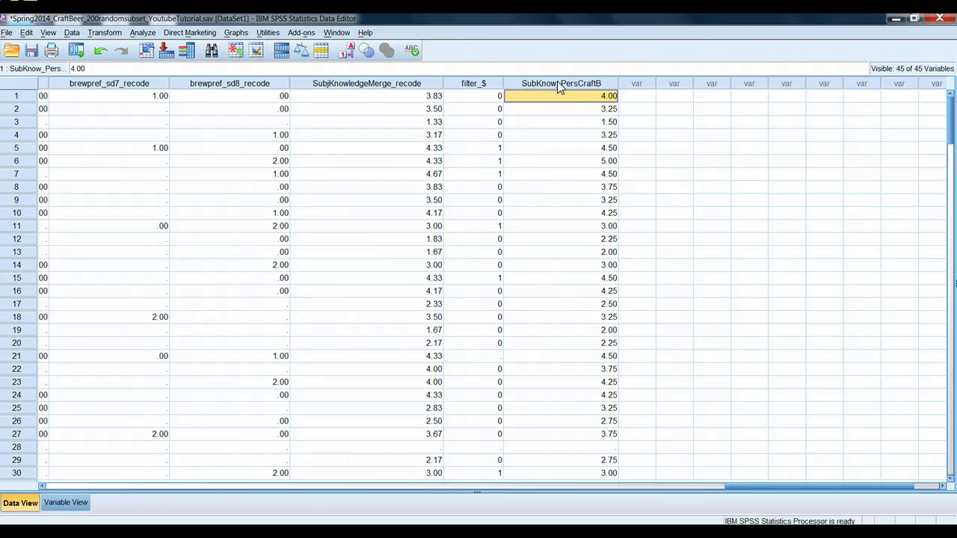
Run a Frequencies analysis on SubKnow_PersCraftB only, removing the variable already listed for analysis.
click(139, 34)
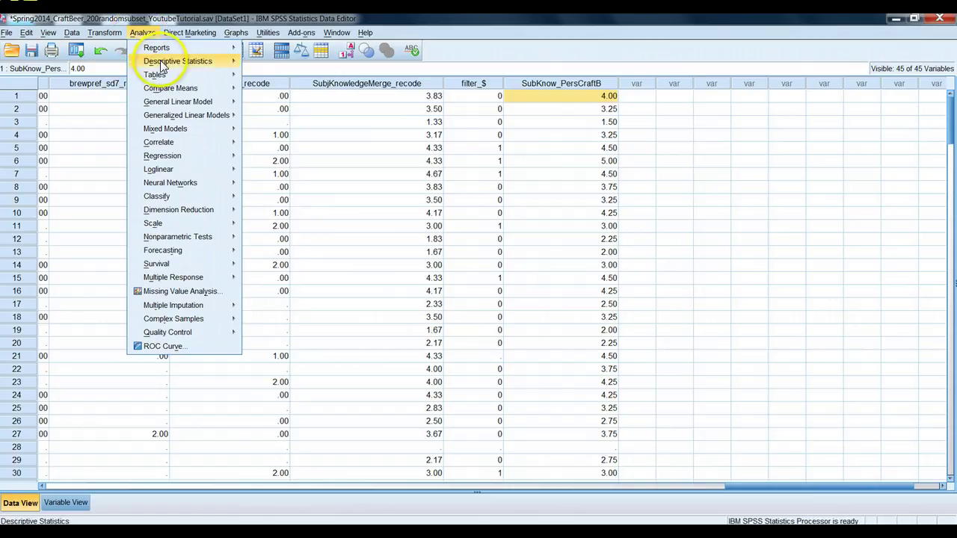
mouse_move(179, 60)
click(275, 63)
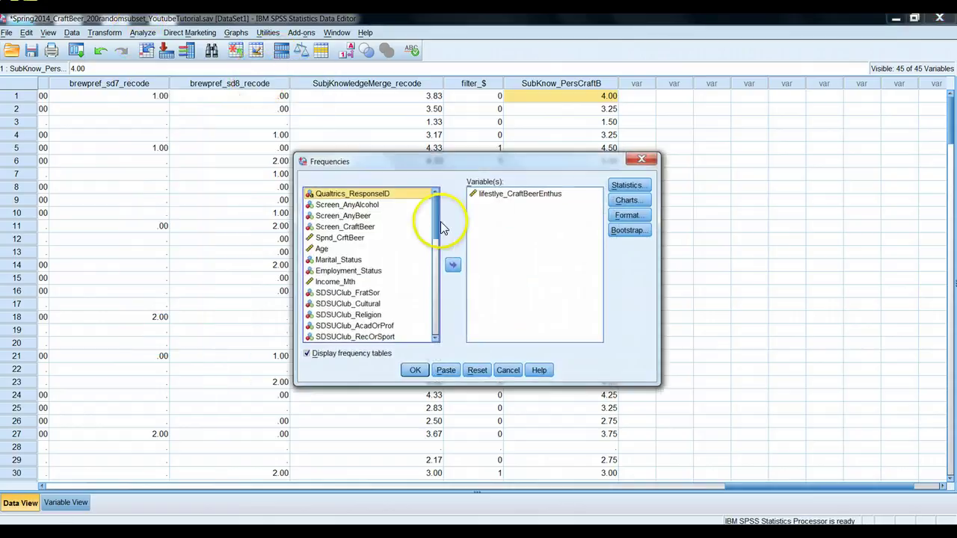
click(504, 194)
click(451, 264)
scroll(374, 314, down, 5)
click(373, 337)
click(451, 268)
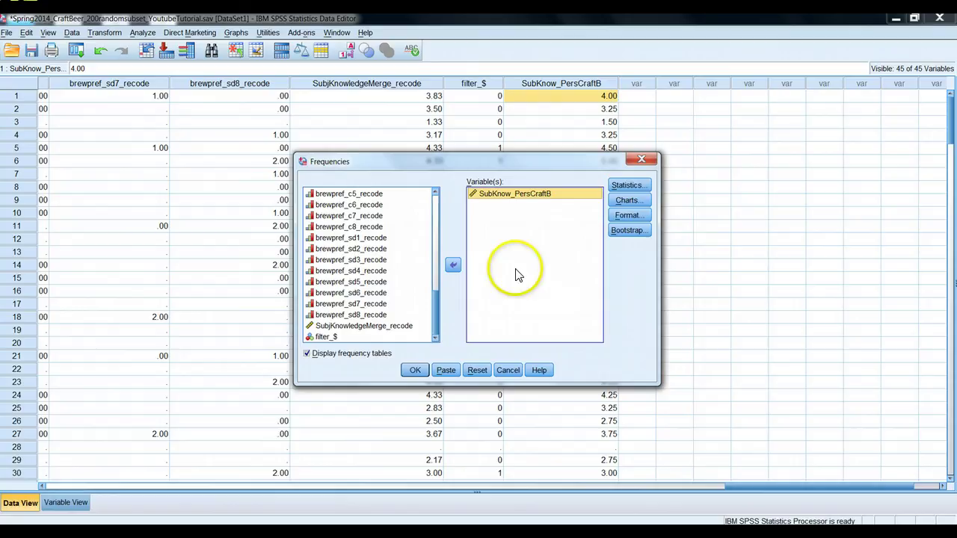
click(416, 370)
Examine the SubKnow_PersCraftB frequency table, including its range of values and its valid and missing cases.
scroll(513, 309, down, 3)
scroll(512, 309, up, 3)
click(224, 255)
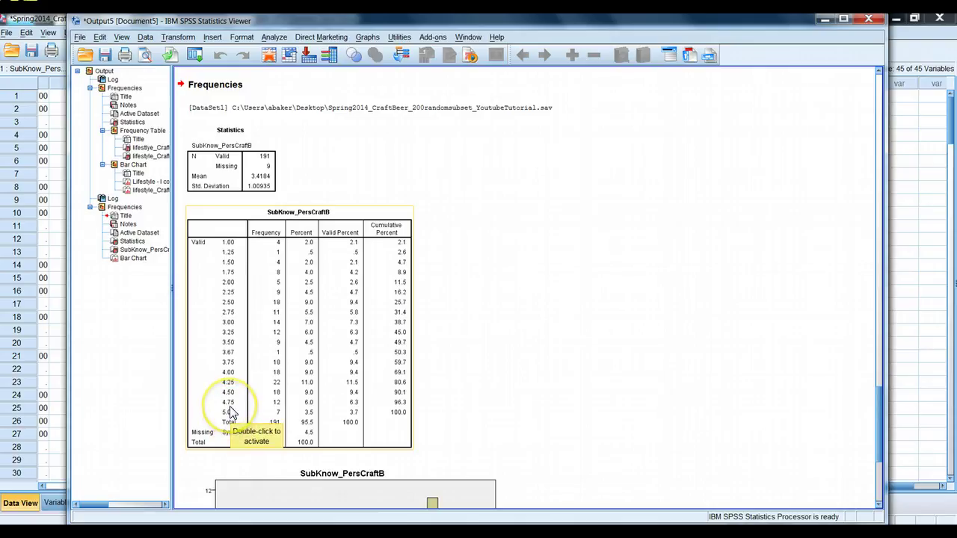
click(488, 358)
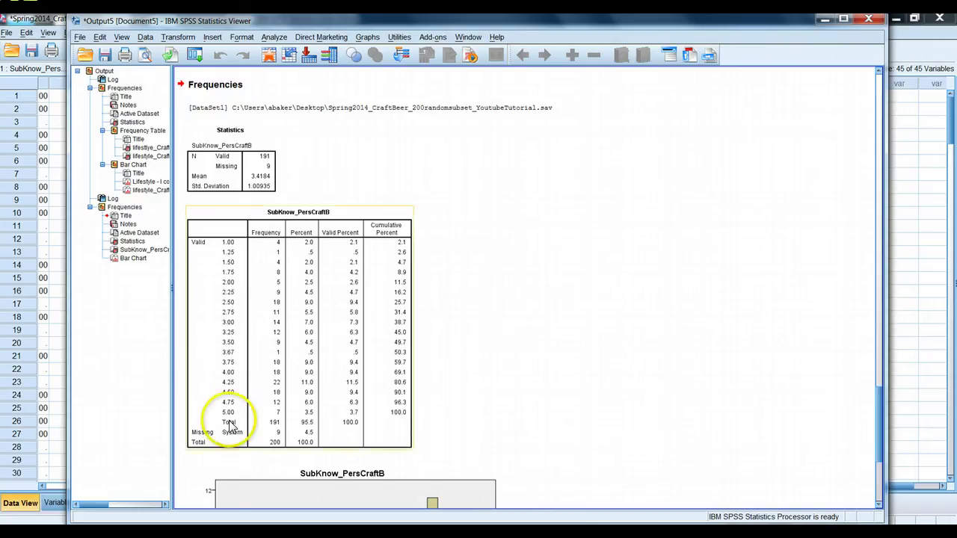
click(217, 444)
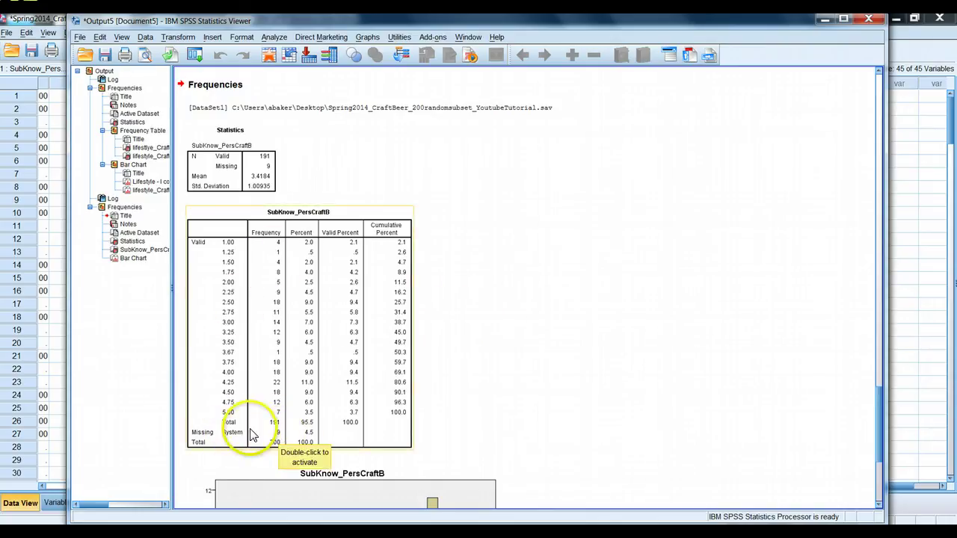
click(541, 372)
Examine the SubKnow_PersCraftB bar chart for the distribution of the averaged scores.
scroll(553, 359, down, 5)
click(361, 400)
click(587, 402)
click(474, 447)
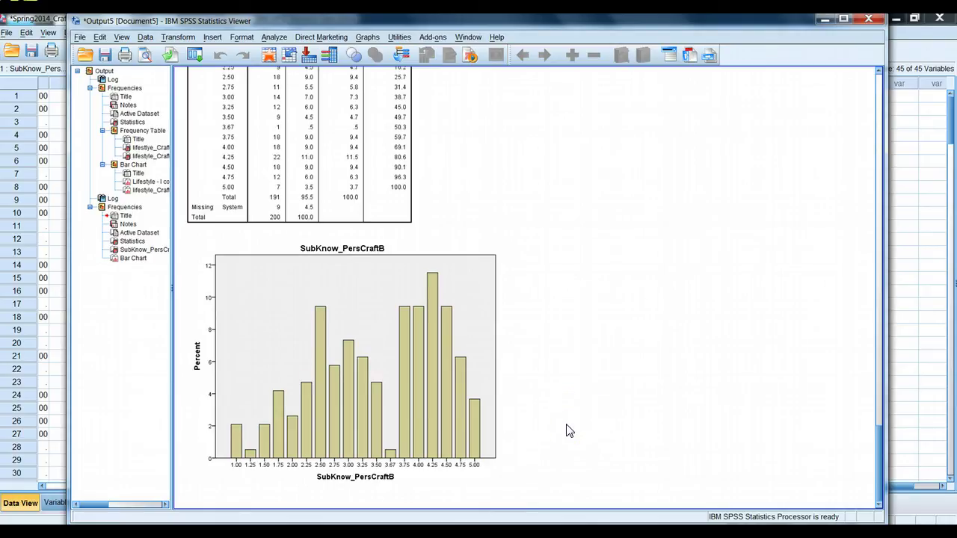
click(300, 423)
click(658, 402)
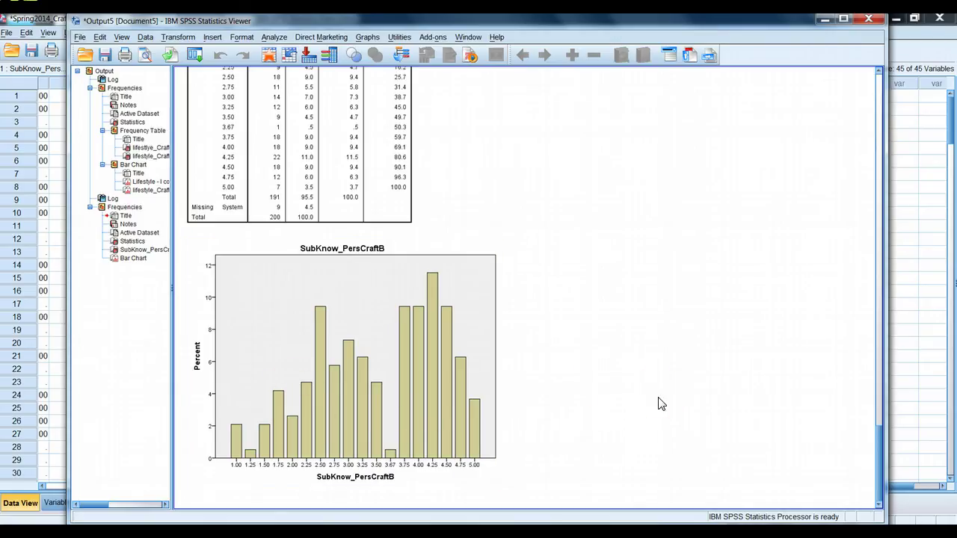